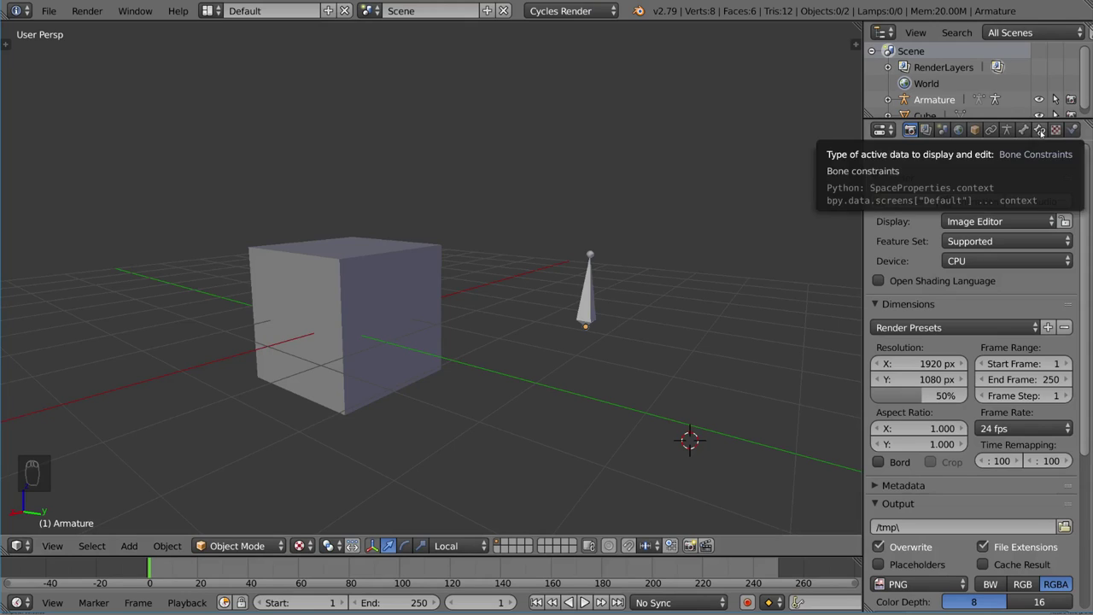
# - Put the armature in Pose Mode, select its bone, and add a Transformation bone constraint
pyautogui.click(1040, 131)
pyautogui.rightClick(584, 314)
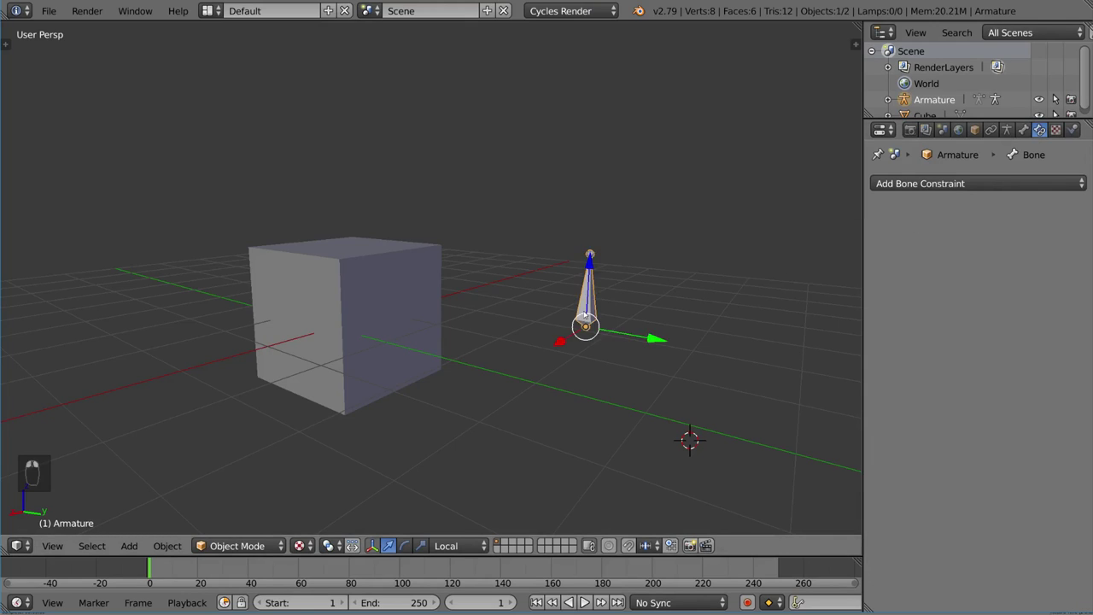
pyautogui.hotkey('ctrl', 'Tab')
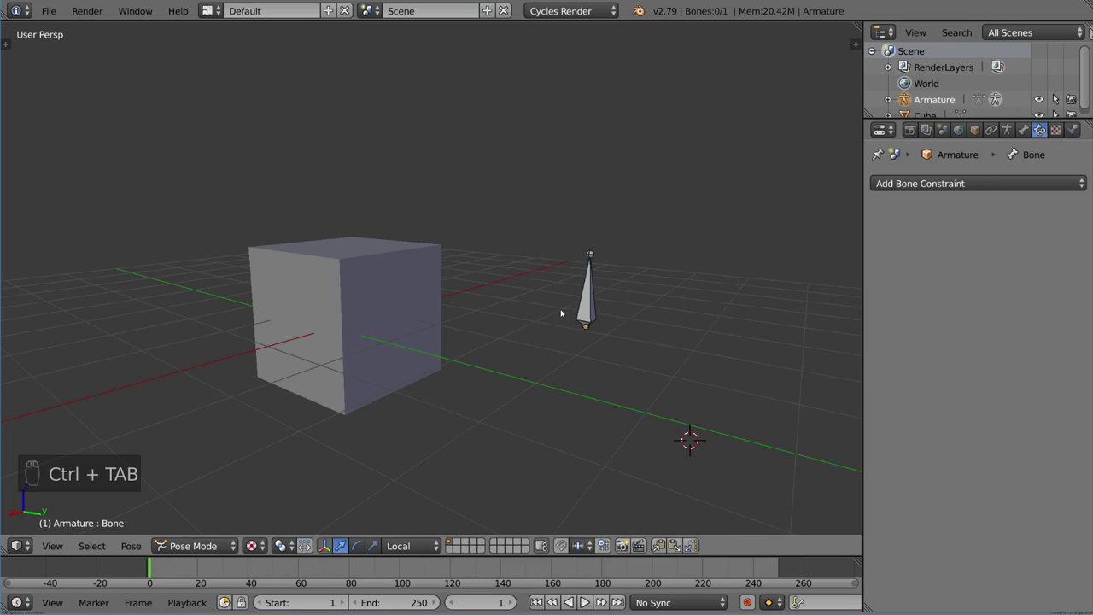
pyautogui.rightClick(576, 303)
pyautogui.click(1018, 184)
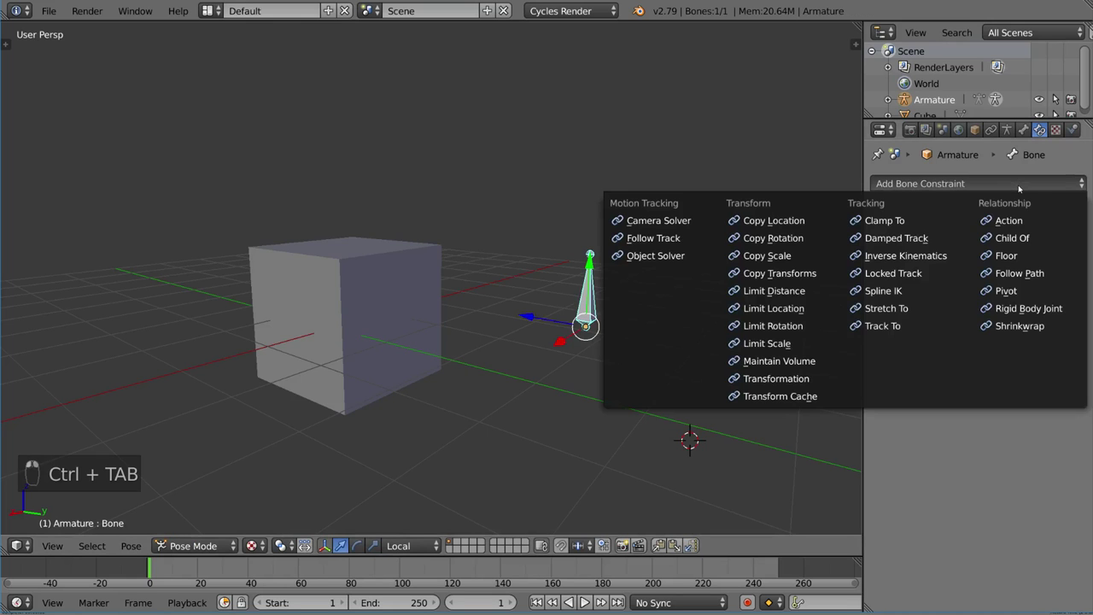
pyautogui.click(825, 382)
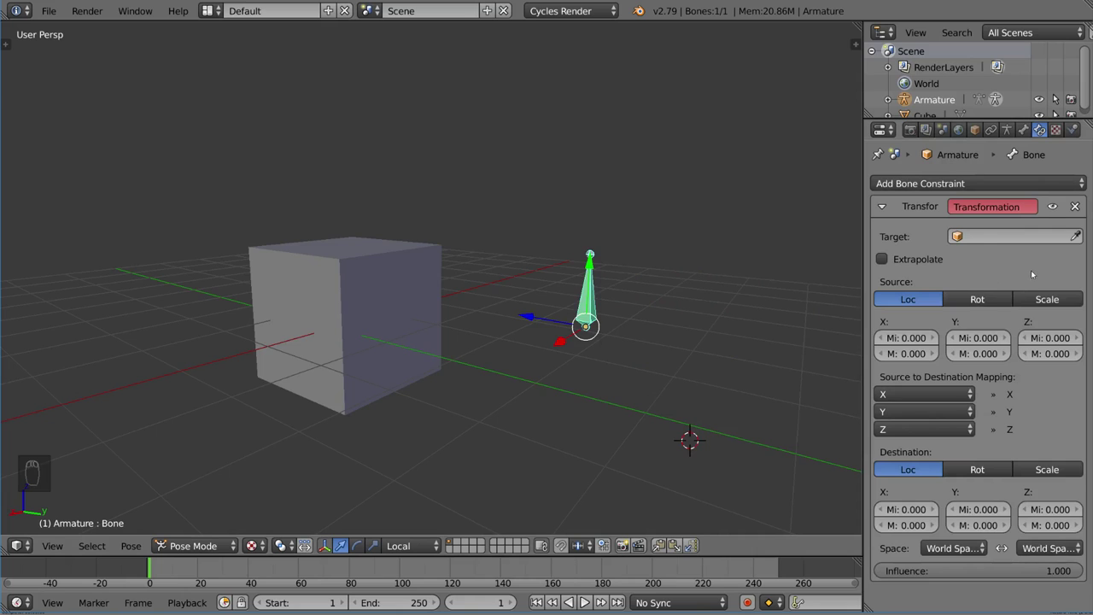
# - Try the cube and then the armature with its own bone as the Transformation constraint's target, clearing each choice
pyautogui.moveTo(726, 329); pyautogui.dragTo(674, 327, button='middle')
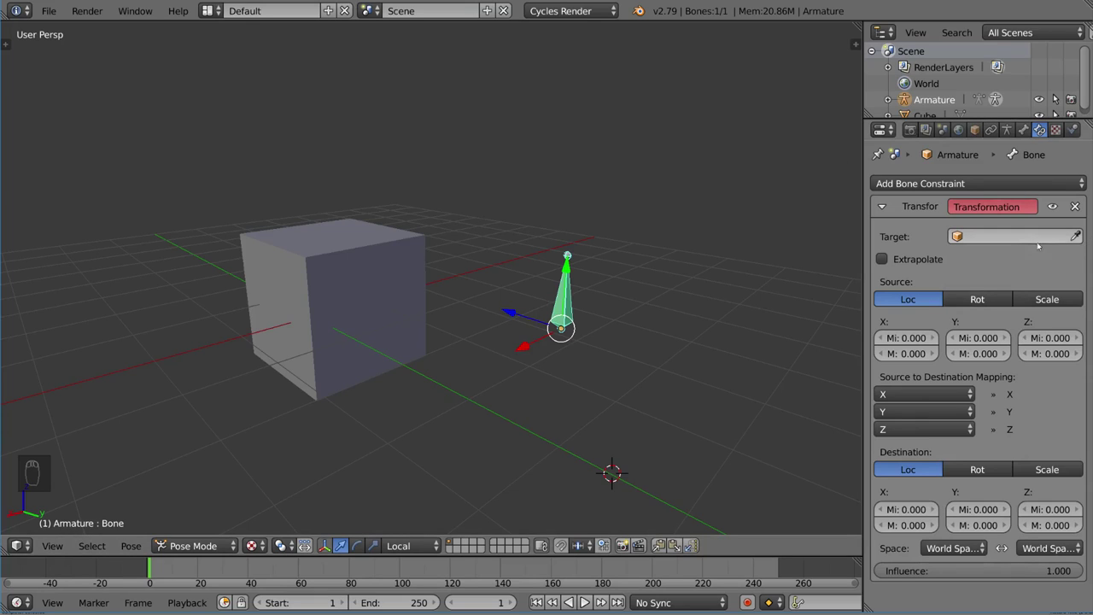
pyautogui.click(316, 270)
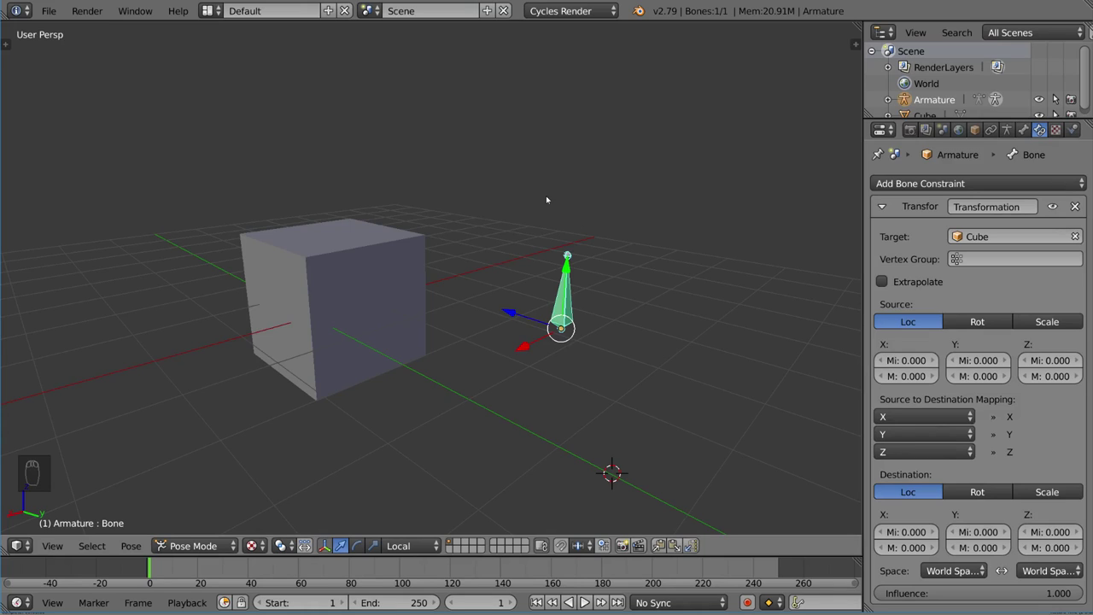
pyautogui.click(1075, 236)
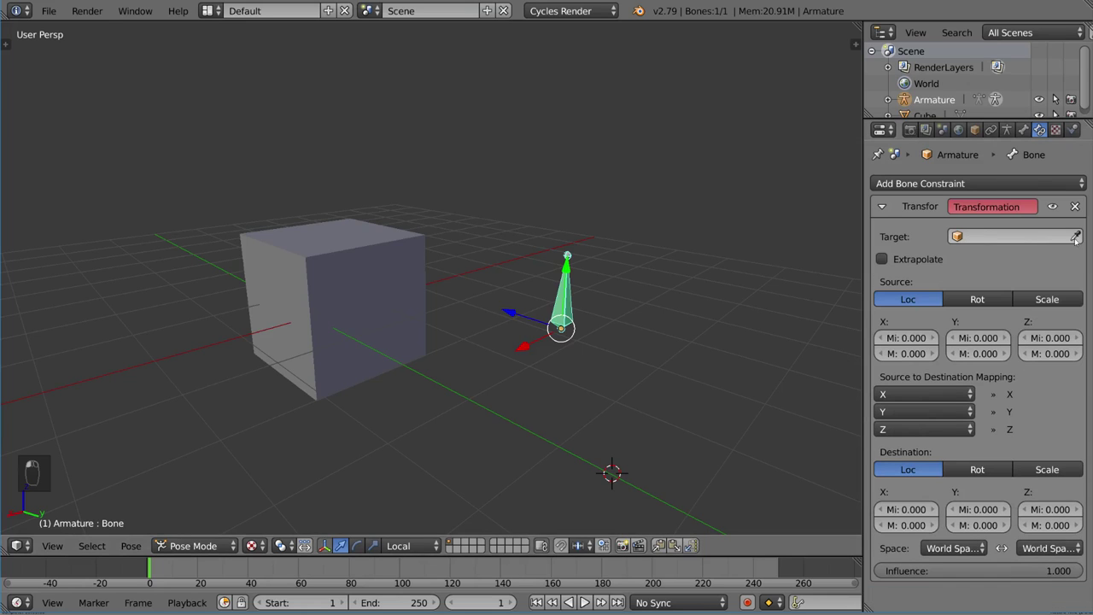
pyautogui.click(563, 265)
pyautogui.click(981, 258)
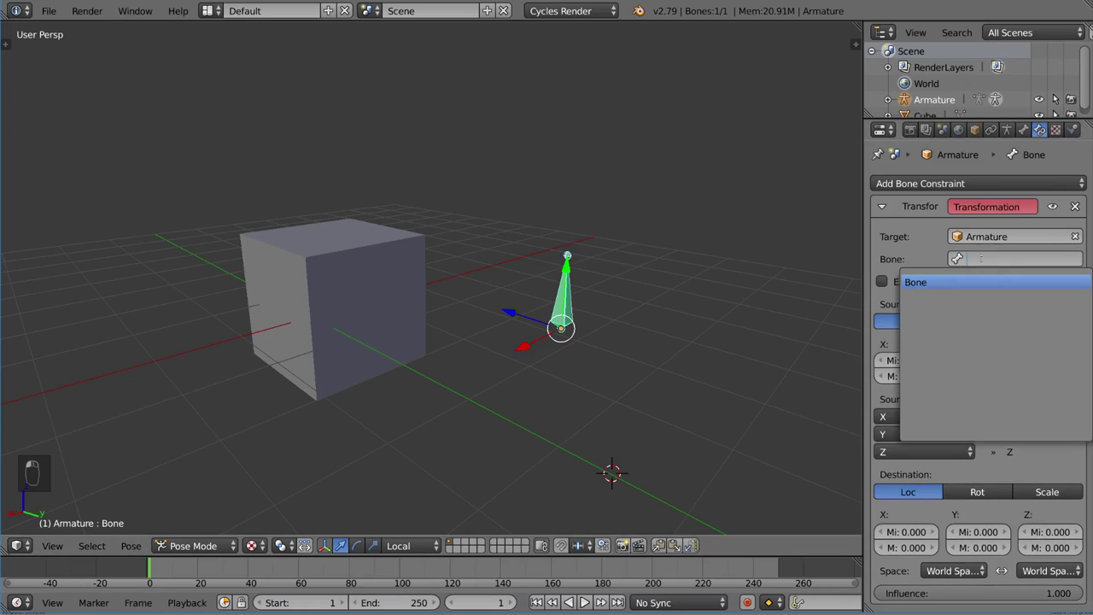
pyautogui.click(952, 282)
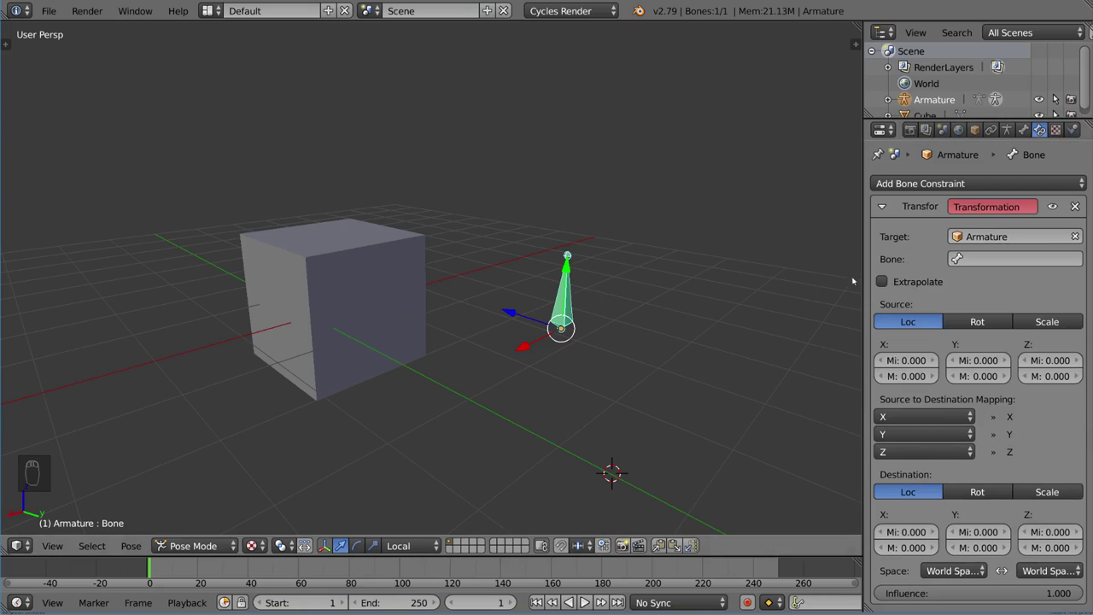
pyautogui.click(1075, 237)
# - Set the cube as the Transformation constraint's target and use rotation as the destination type
pyautogui.click(1075, 237)
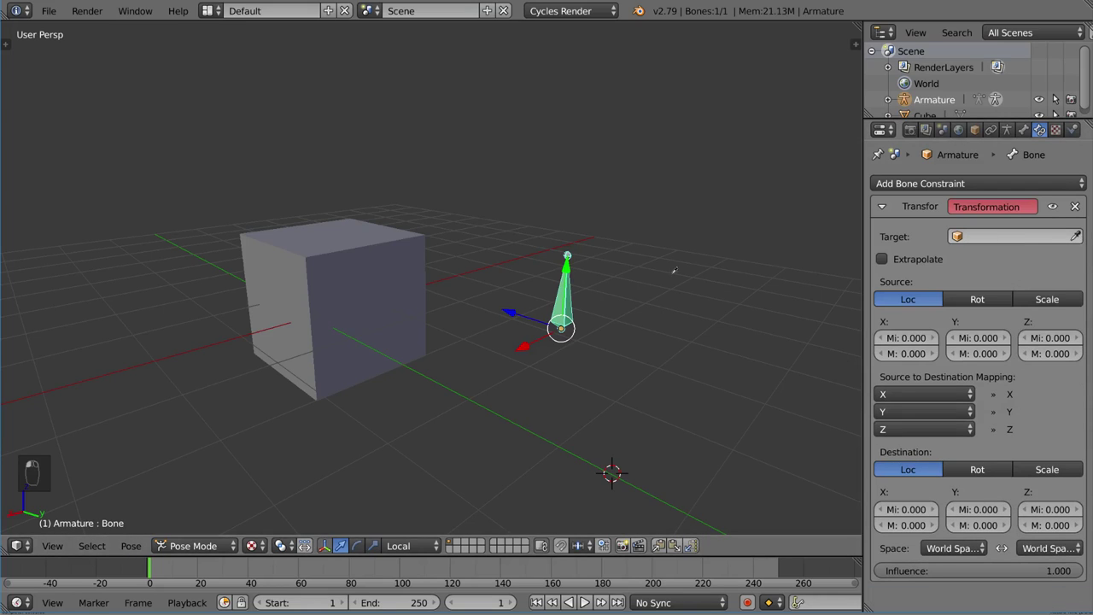
pyautogui.click(410, 309)
pyautogui.keyDown('shift'); pyautogui.moveTo(663, 318); pyautogui.dragTo(681, 300, button='middle'); pyautogui.keyUp('shift')
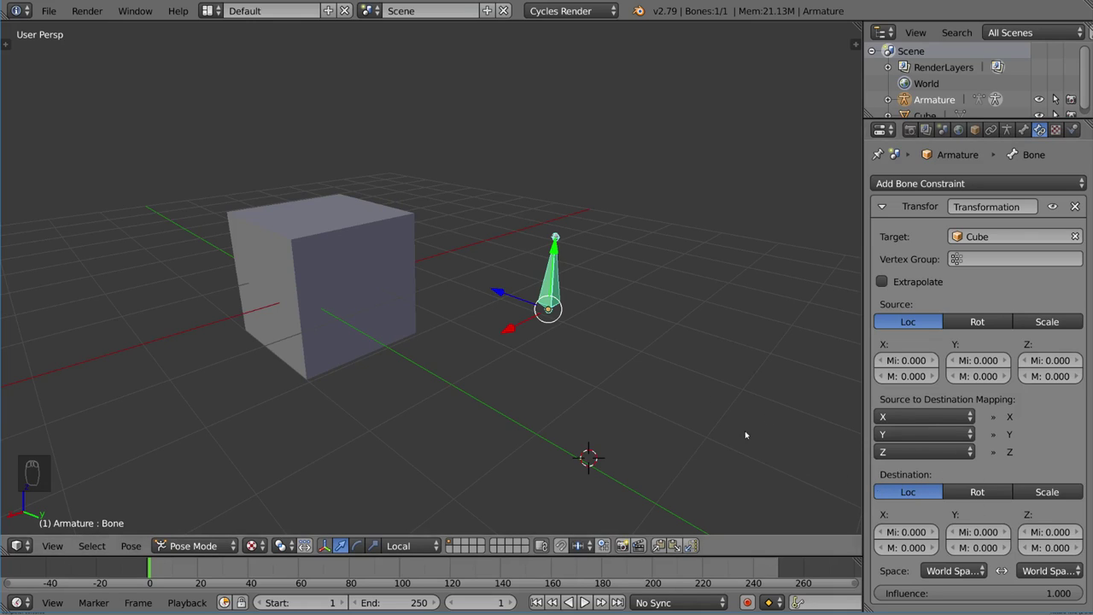
pyautogui.click(977, 492)
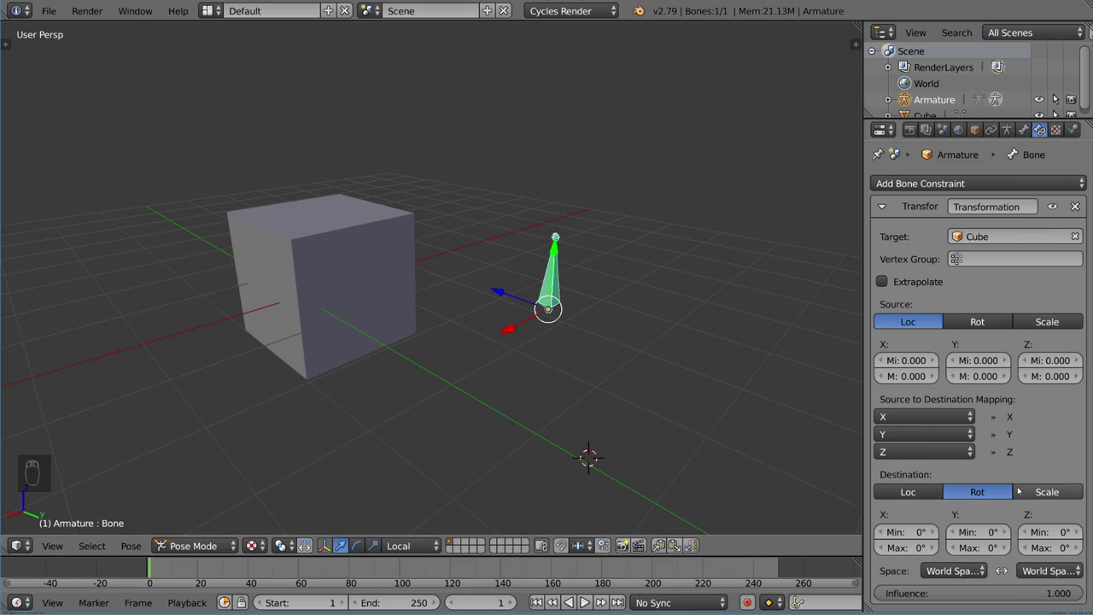
# - Try moving the cube and rotating it freely, cancelling both transforms
pyautogui.rightClick(395, 262)
pyautogui.press('g')
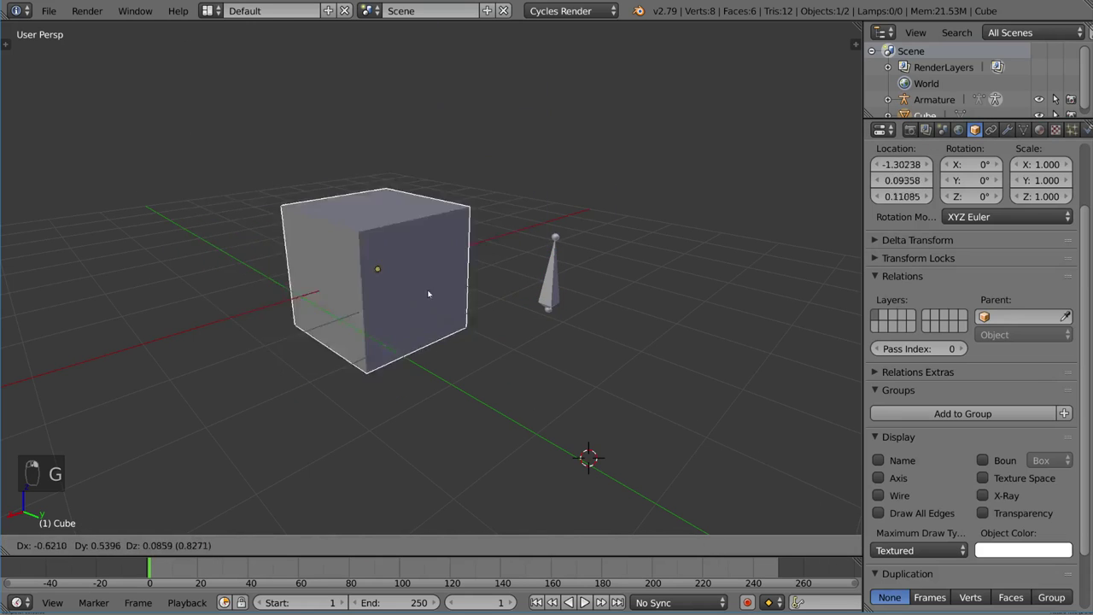
pyautogui.press('g')
pyautogui.click(397, 320)
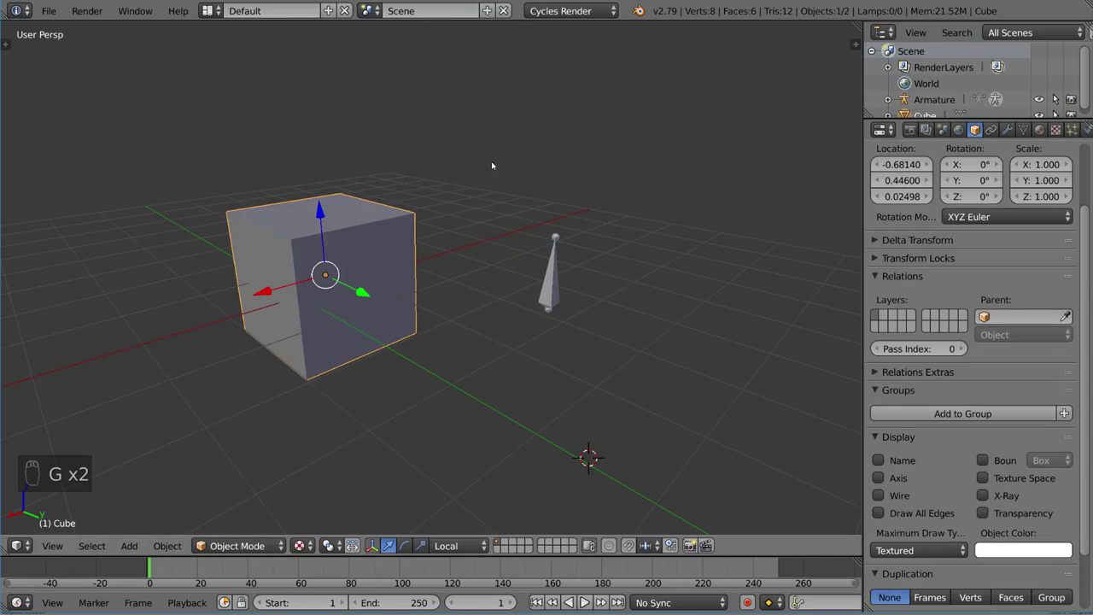
pyautogui.rightClick(549, 271)
pyautogui.rightClick(398, 282)
pyautogui.press('r')
pyautogui.press('r')
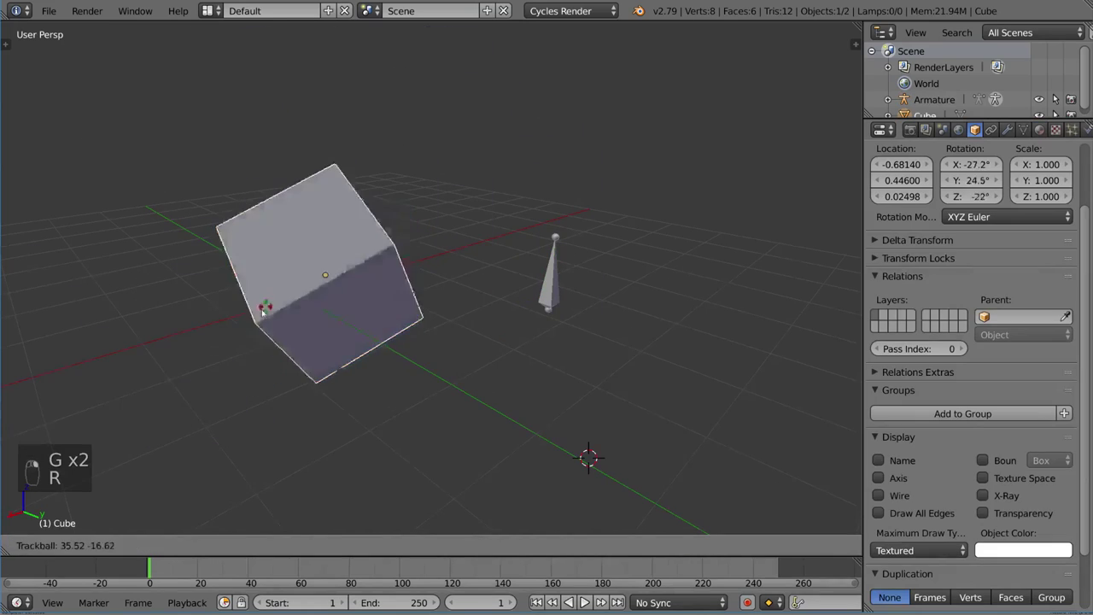
pyautogui.rightClick(429, 231)
# - Set the bone constraint's maximum destination rotation to 360° on the X, Y and Z axes
pyautogui.rightClick(550, 284)
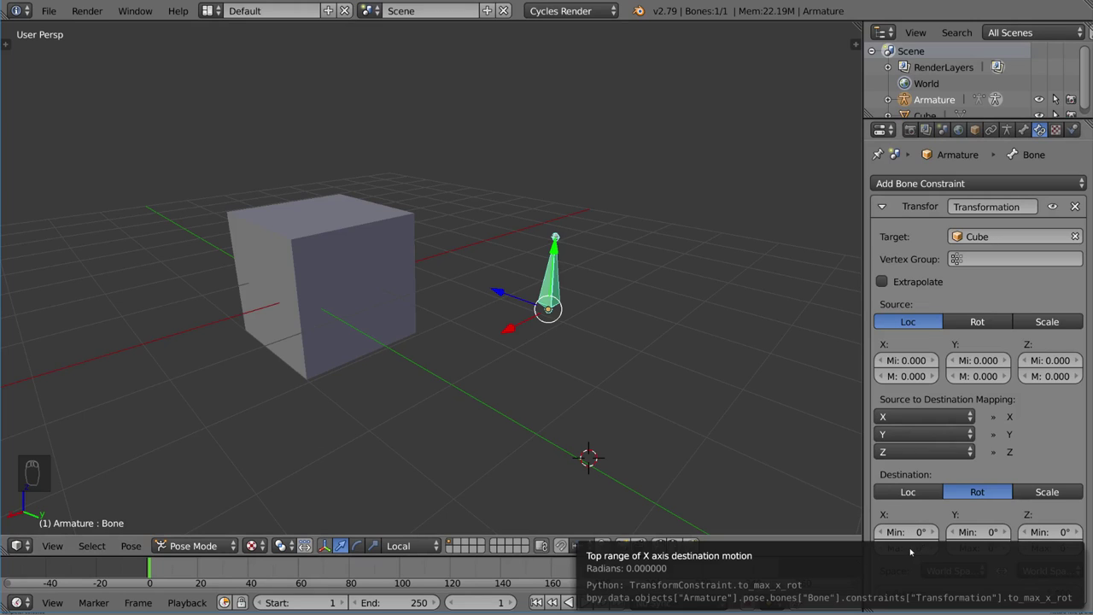
pyautogui.click(926, 498)
pyautogui.click(996, 493)
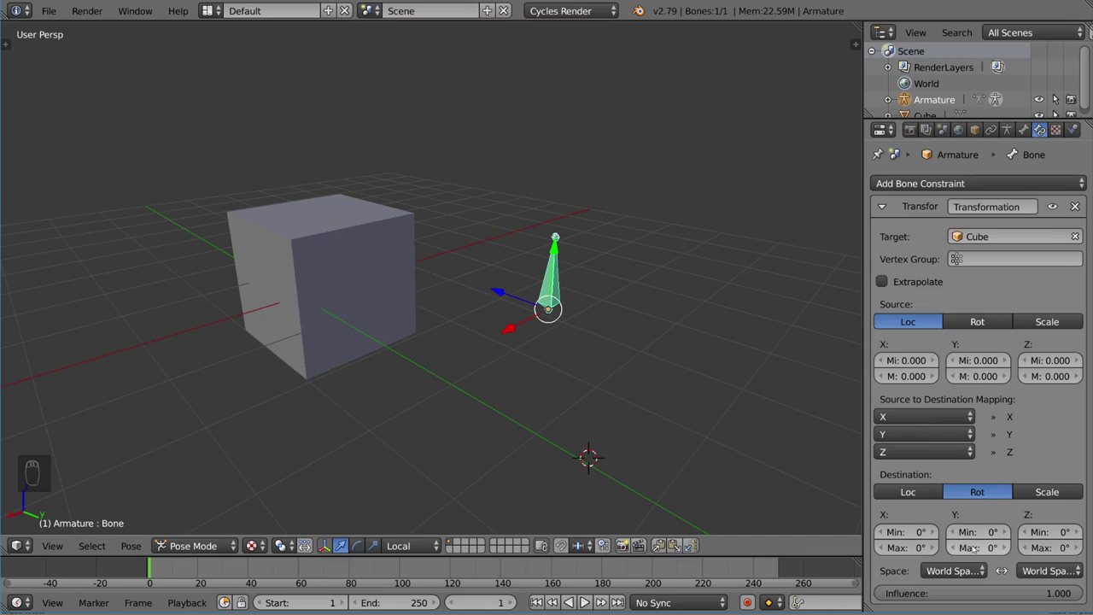
pyautogui.click(907, 547)
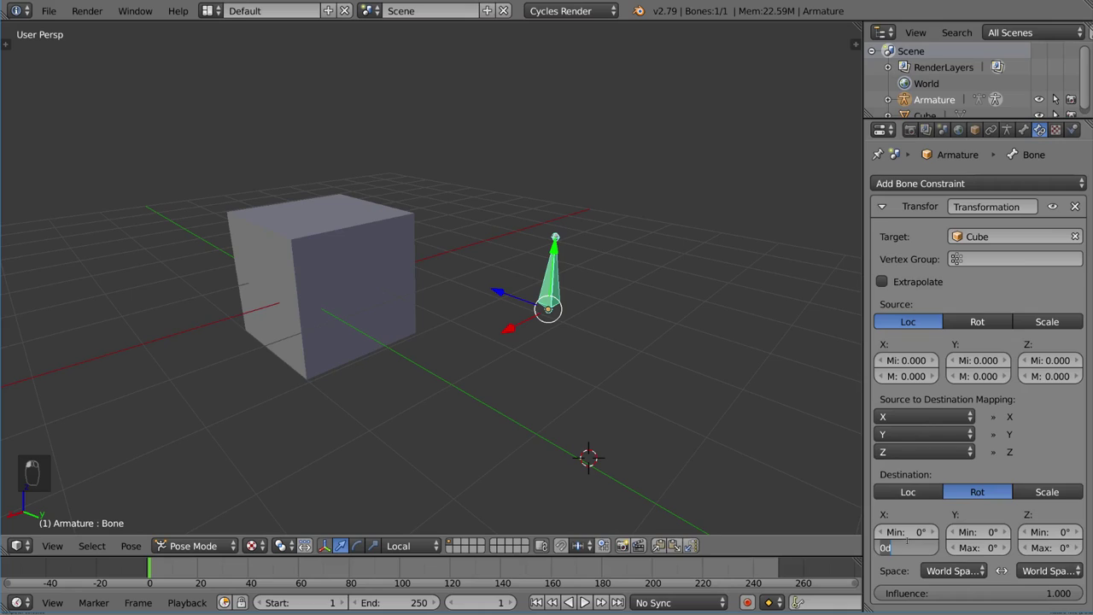
pyautogui.write('360')
pyautogui.press('Return')
pyautogui.hotkey('ctrl', 'c')
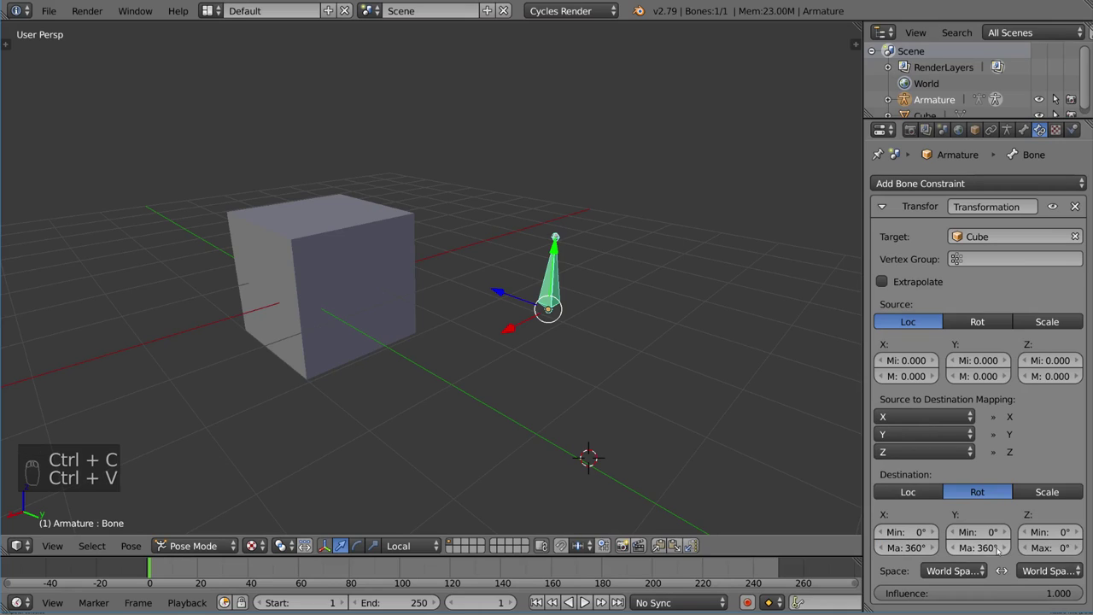
pyautogui.hotkey('ctrl', 'v')
pyautogui.hotkey('ctrl', 'v')
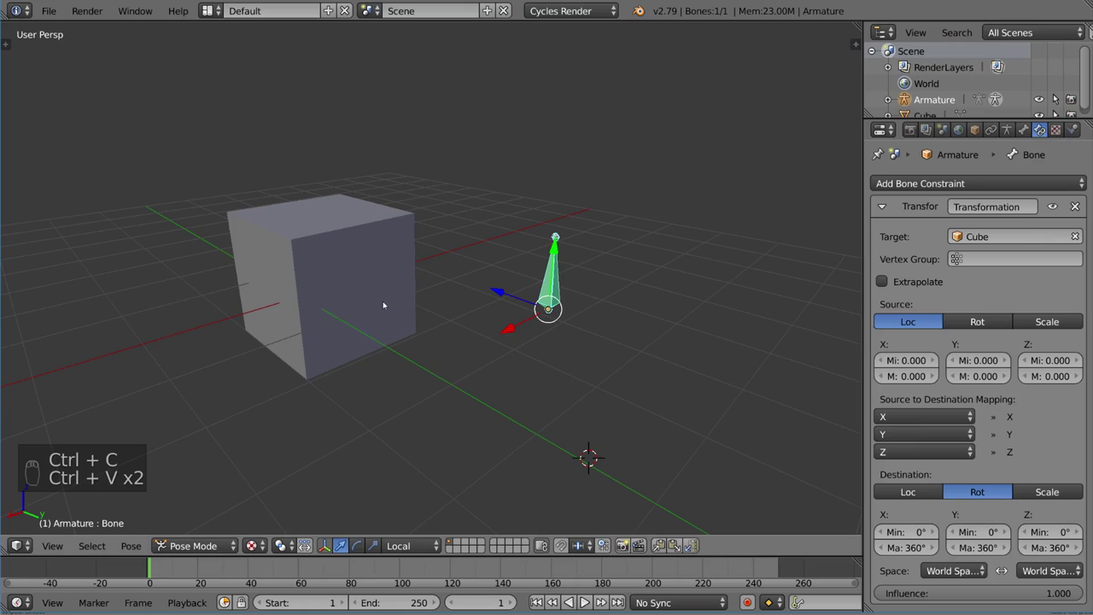
# - Test the bone's response by repeatedly moving the cube and then rotating it freely, cancelling every transform
pyautogui.rightClick(407, 310)
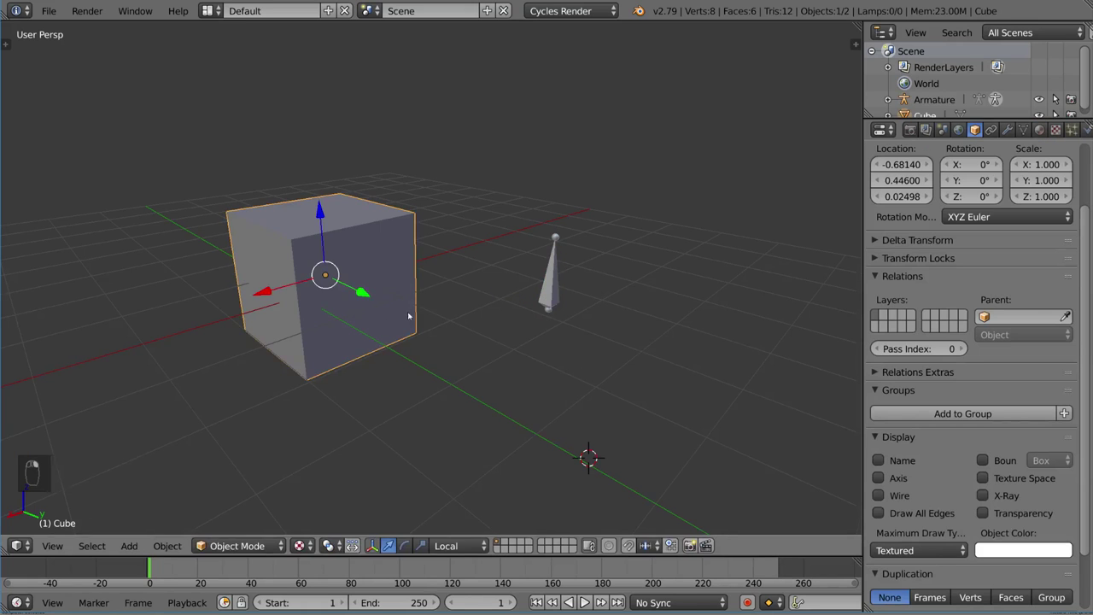
pyautogui.press('g')
pyautogui.rightClick(463, 122)
pyautogui.scroll(-2, 470, 298)
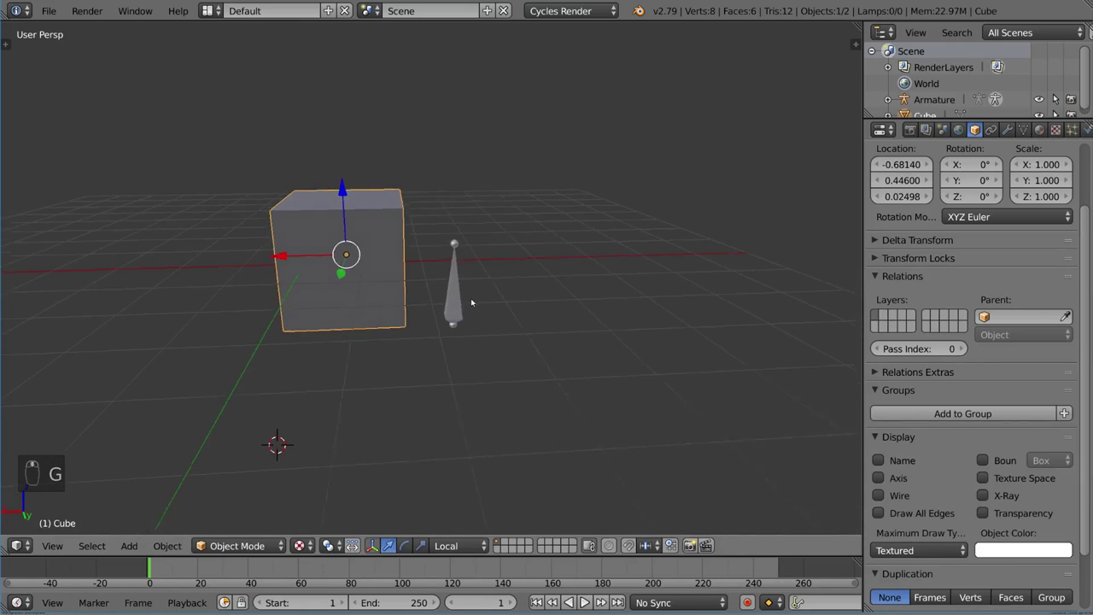
pyautogui.scroll(2, 470, 298)
pyautogui.press('g')
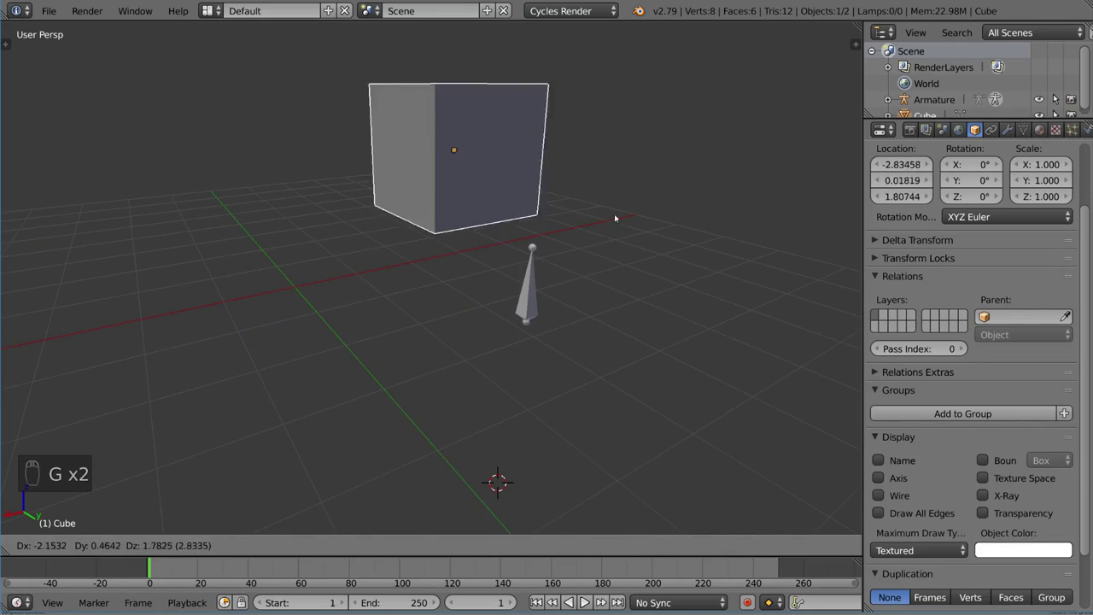
pyautogui.rightClick(552, 261)
pyautogui.press('g')
pyautogui.moveTo(552, 260); pyautogui.dragTo(608, 282, button='middle')
pyautogui.rightClick(623, 298)
pyautogui.press('g')
pyautogui.rightClick(623, 256)
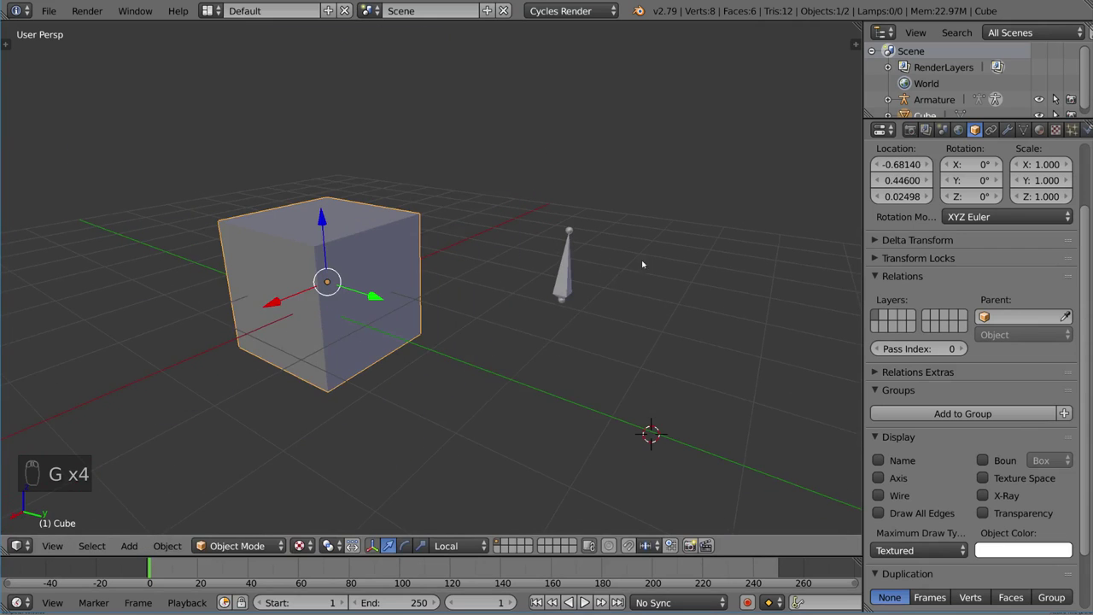
pyautogui.press('r')
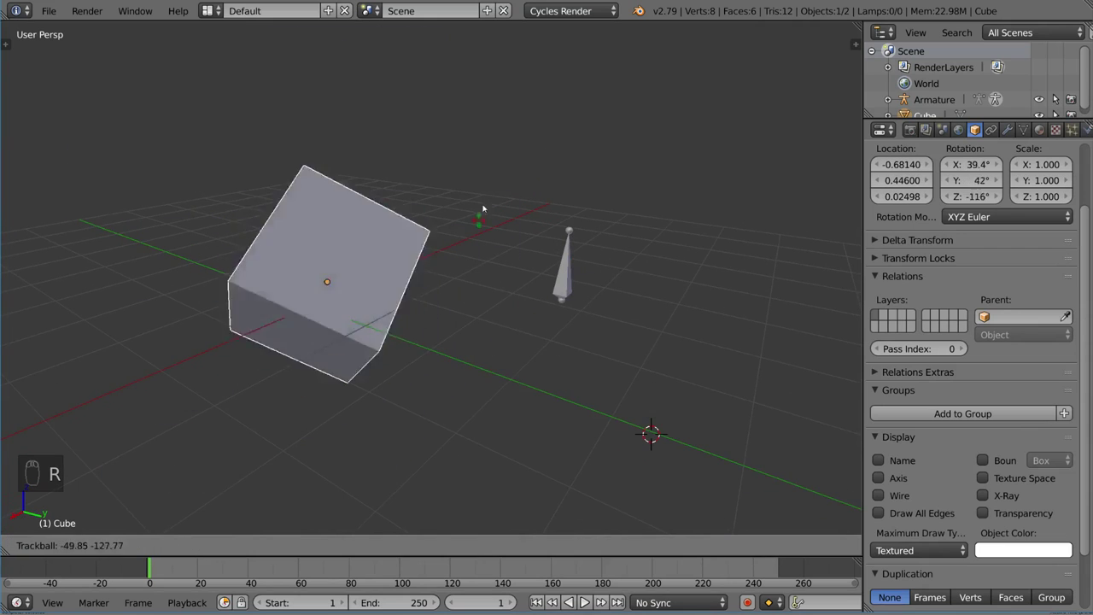
pyautogui.rightClick(593, 273)
# - Set the bone constraint's maximum source location to 1 on X, Y and Z, with the Y minimum at 0
pyautogui.rightClick(579, 258)
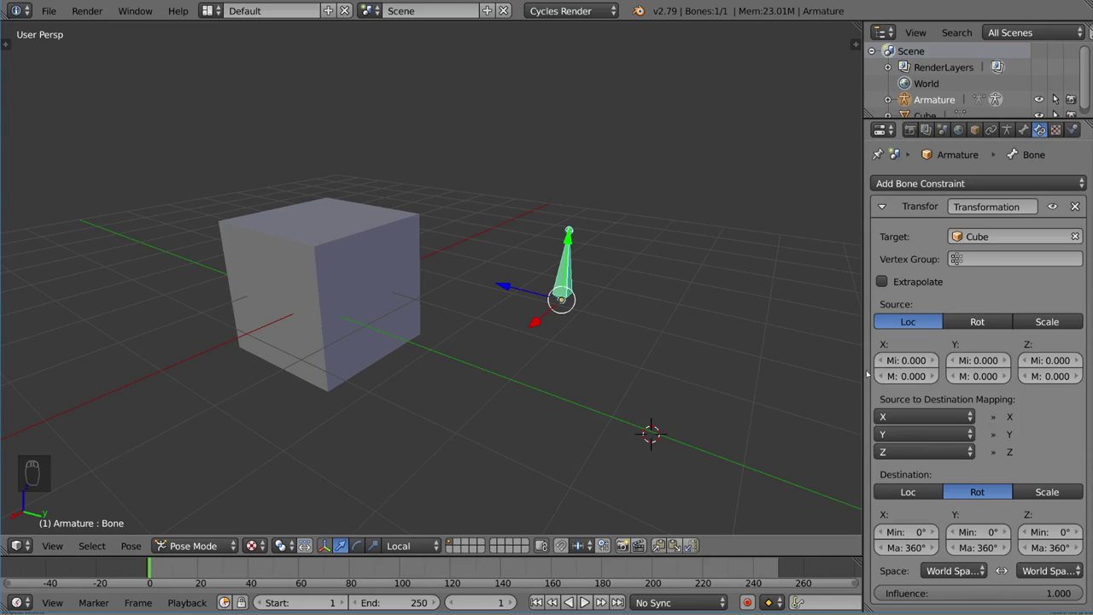
pyautogui.moveTo(863, 373); pyautogui.dragTo(830, 370)
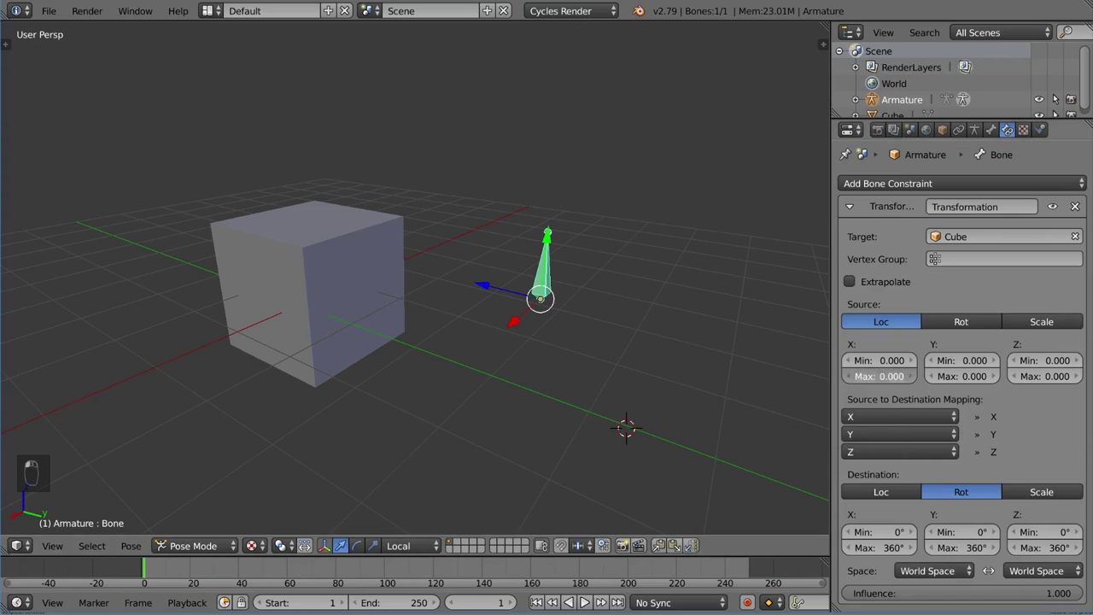
pyautogui.click(891, 377)
pyautogui.write('1')
pyautogui.press('Tab')
pyautogui.write('1')
pyautogui.press('Tab')
pyautogui.write('1')
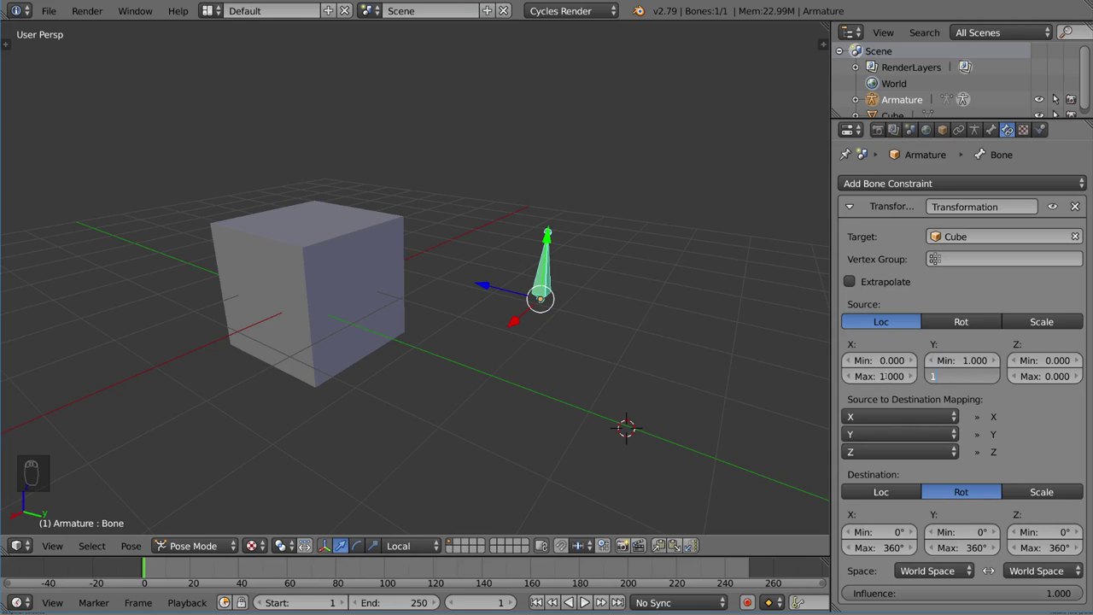
pyautogui.write('.0')
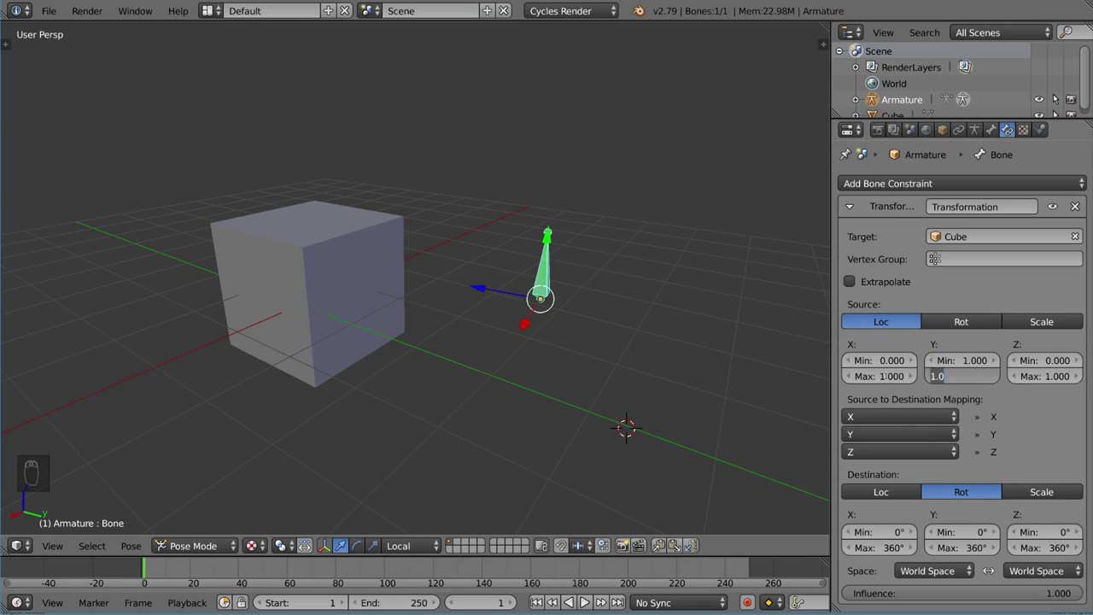
pyautogui.hotkey('shift', 'Tab')
pyautogui.write('0')
pyautogui.press('Return')
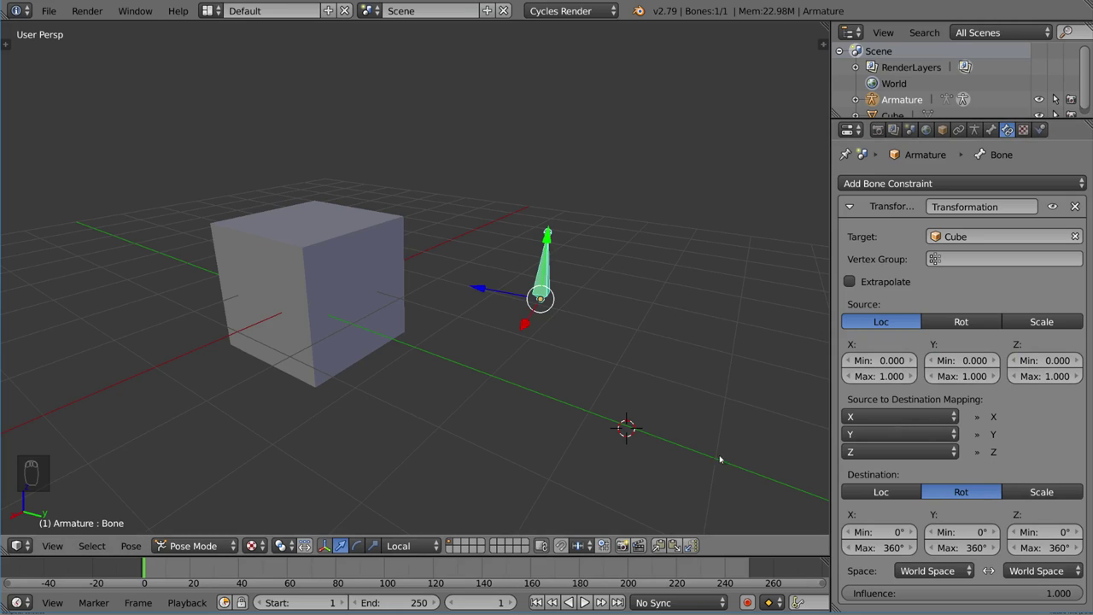
# - Compare the cube's transform with the bone's constraint settings, and try moving the cube freely before cancelling the move
pyautogui.rightClick(335, 311)
pyautogui.moveTo(454, 348)
pyautogui.mouseDown(button='middle')
pyautogui.moveTo(439, 347)
pyautogui.moveTo(446, 324)
pyautogui.moveTo(488, 360)
pyautogui.moveTo(451, 369)
pyautogui.mouseUp(button='middle')
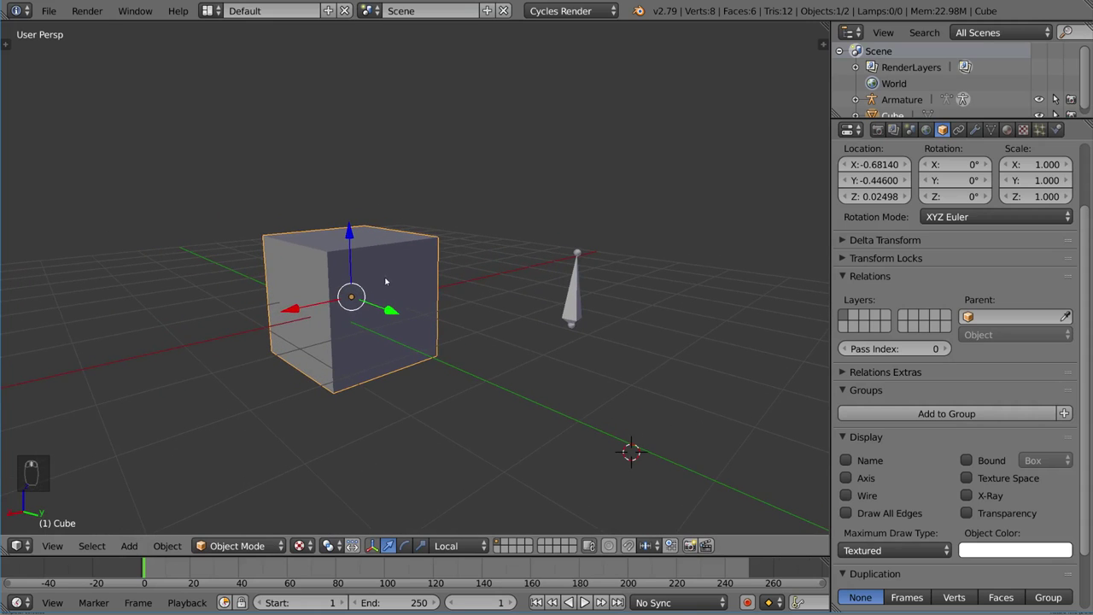
pyautogui.rightClick(570, 295)
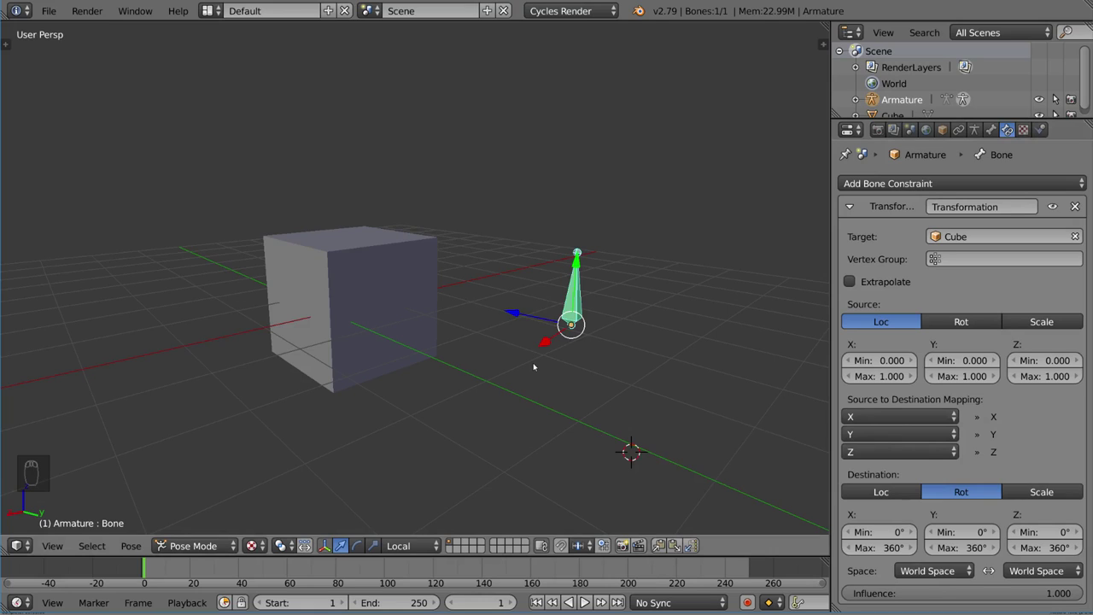
pyautogui.rightClick(396, 311)
pyautogui.press('g')
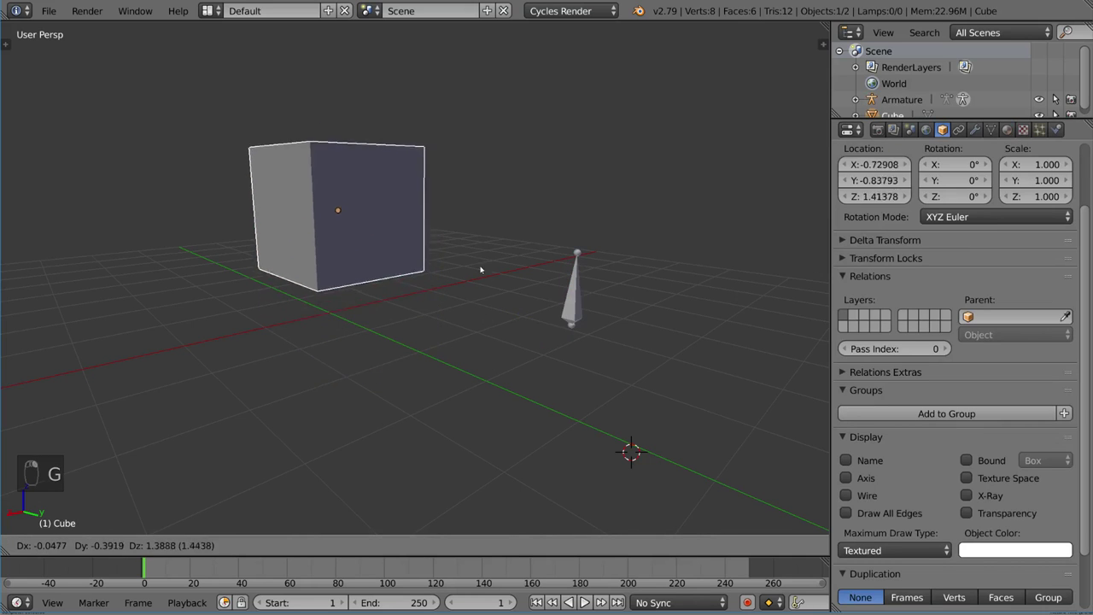
pyautogui.rightClick(491, 372)
# - Try moving the cube along the global Z axis to test the bone constraint, and cancel the move
pyautogui.moveTo(546, 369); pyautogui.dragTo(461, 361, button='middle')
pyautogui.press('g')
pyautogui.middleClick(481, 320)
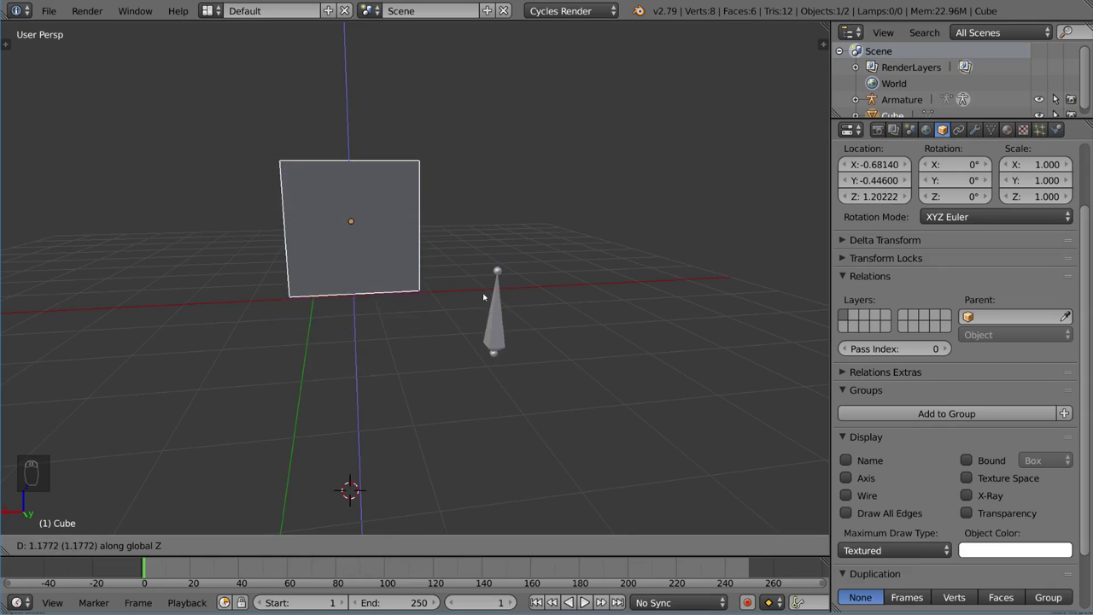
pyautogui.rightClick(483, 361)
# - Try moving the cube along the global X axis twice and along the global Y axis once, cancelling each move
pyautogui.press('g')
pyautogui.press('x')
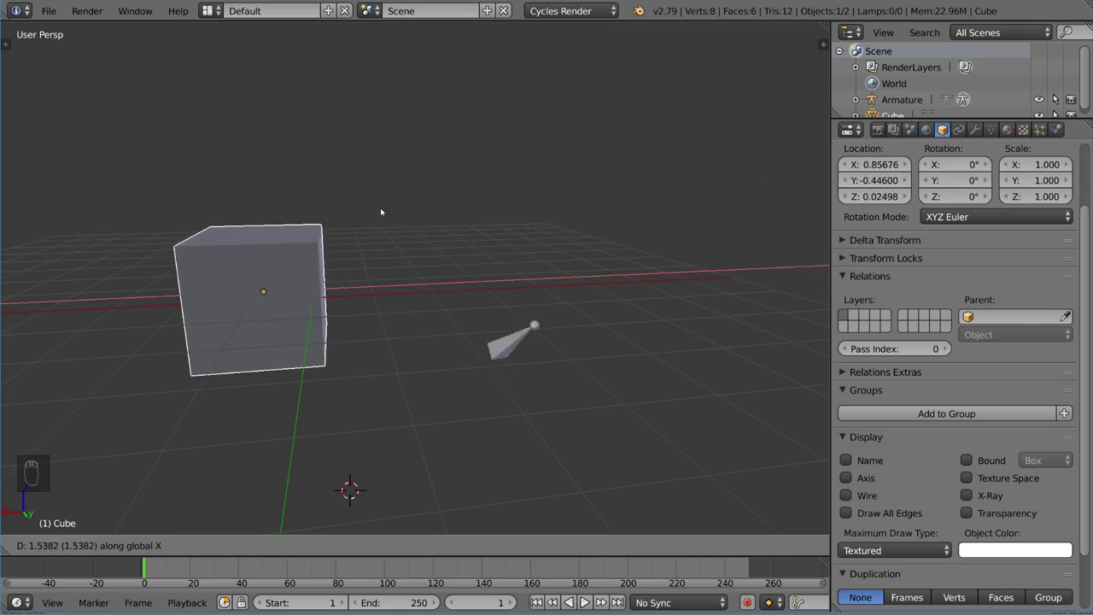
pyautogui.press('Escape')
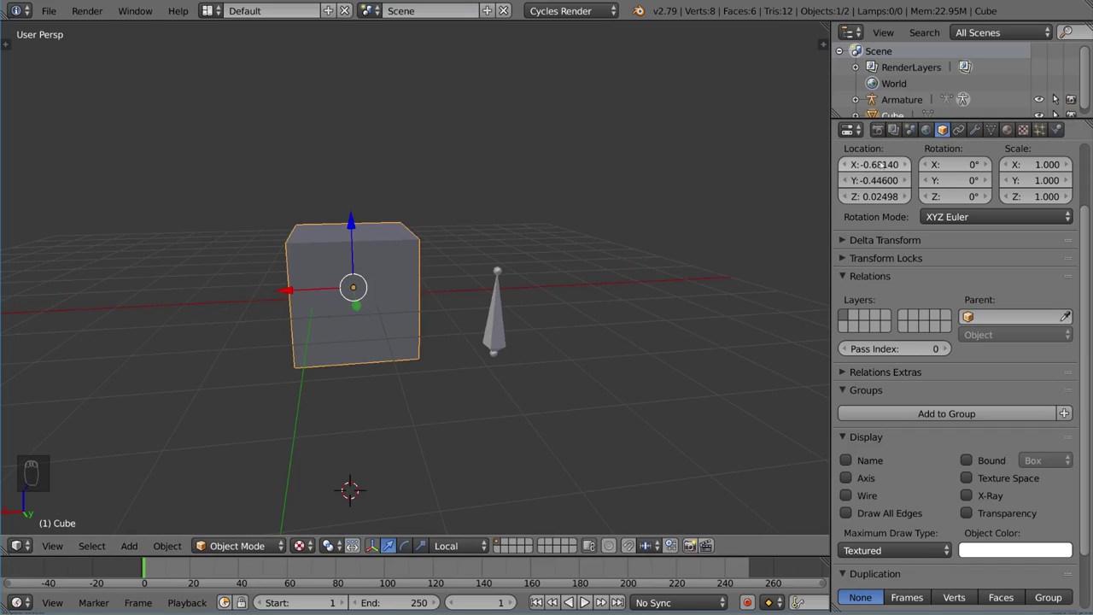
pyautogui.press('g')
pyautogui.press('x')
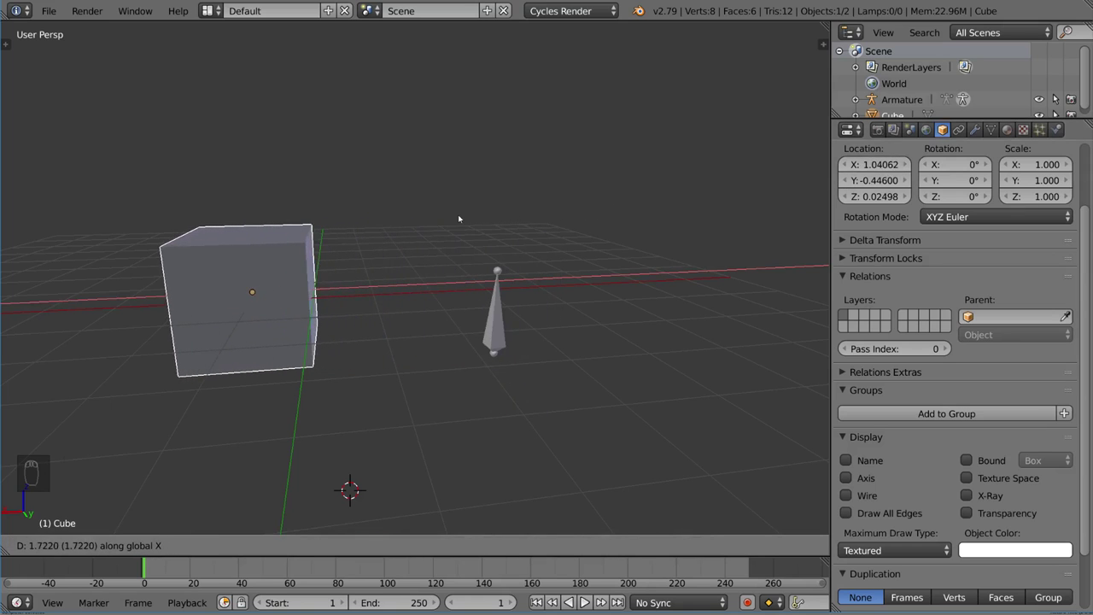
pyautogui.press('Escape')
pyautogui.press('g')
pyautogui.press('y')
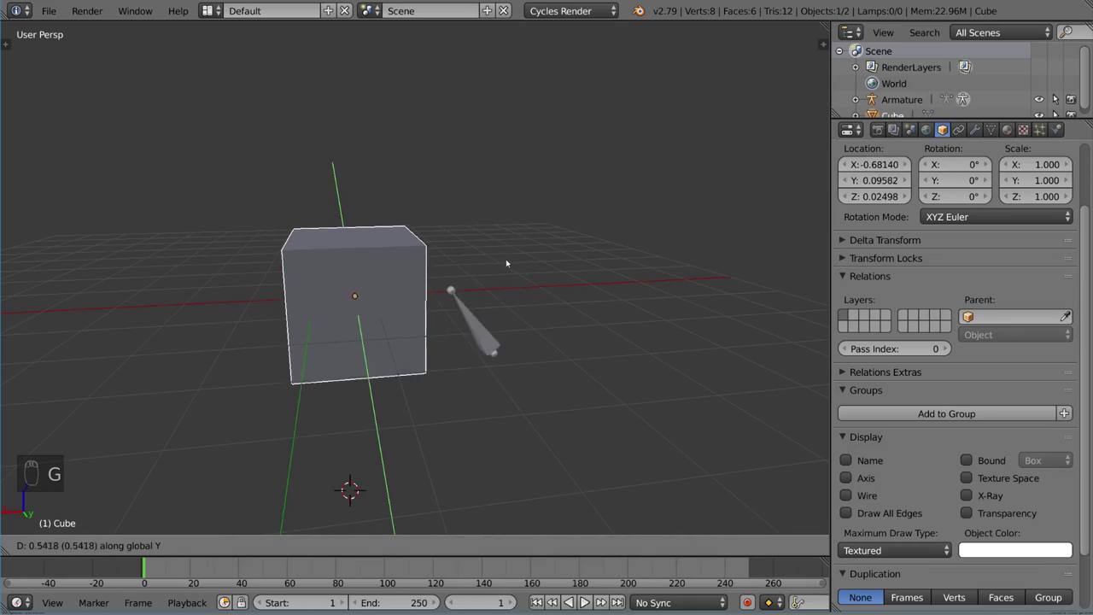
pyautogui.rightClick(506, 263)
# - Try moving the cube several times with the bone in view, including along global Z, cancelling every move
pyautogui.moveTo(508, 263); pyautogui.dragTo(470, 364, button='middle')
pyautogui.press('g')
pyautogui.middleClick(572, 286)
pyautogui.rightClick(571, 293)
pyautogui.press('g')
pyautogui.rightClick(518, 325)
pyautogui.press('g')
pyautogui.rightClick(504, 398)
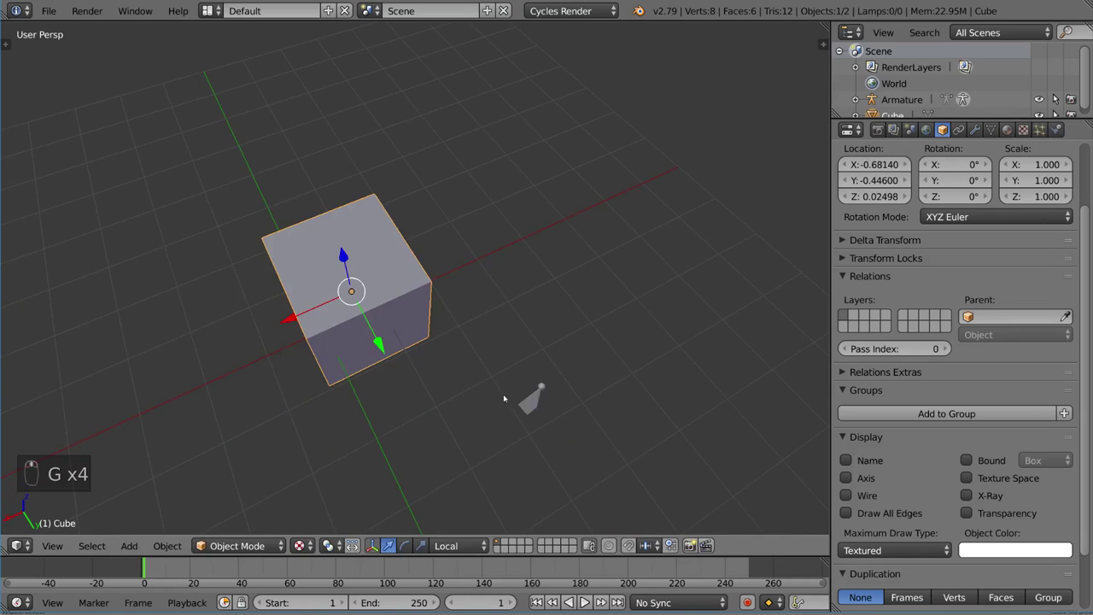
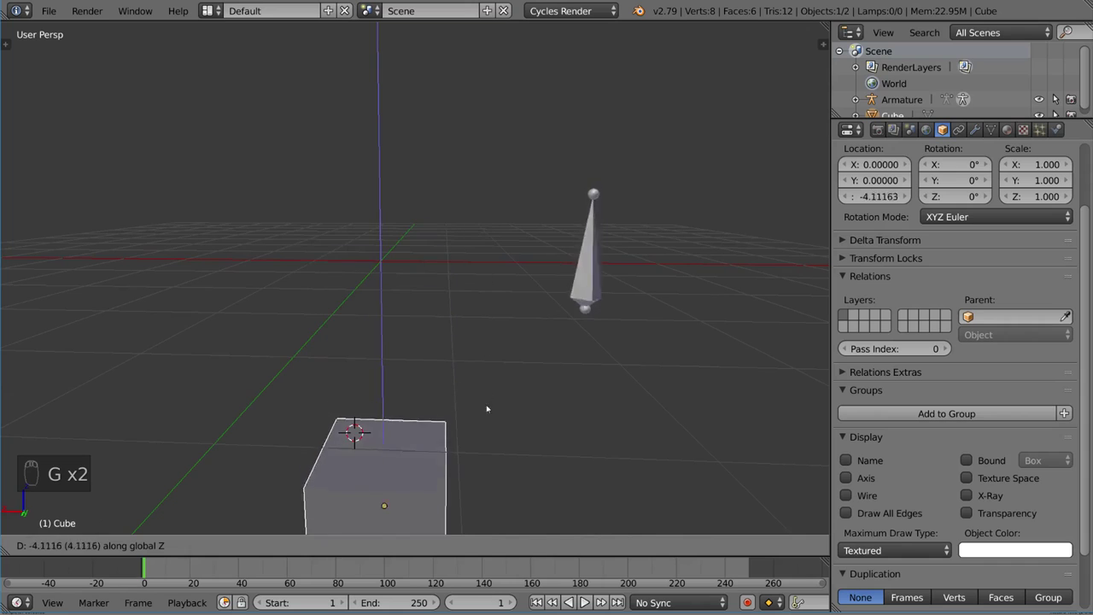
pyautogui.rightClick(515, 196)
# - Set the bone constraint's maximum destination rotation to 1° on X, Y and Z
pyautogui.rightClick(578, 257)
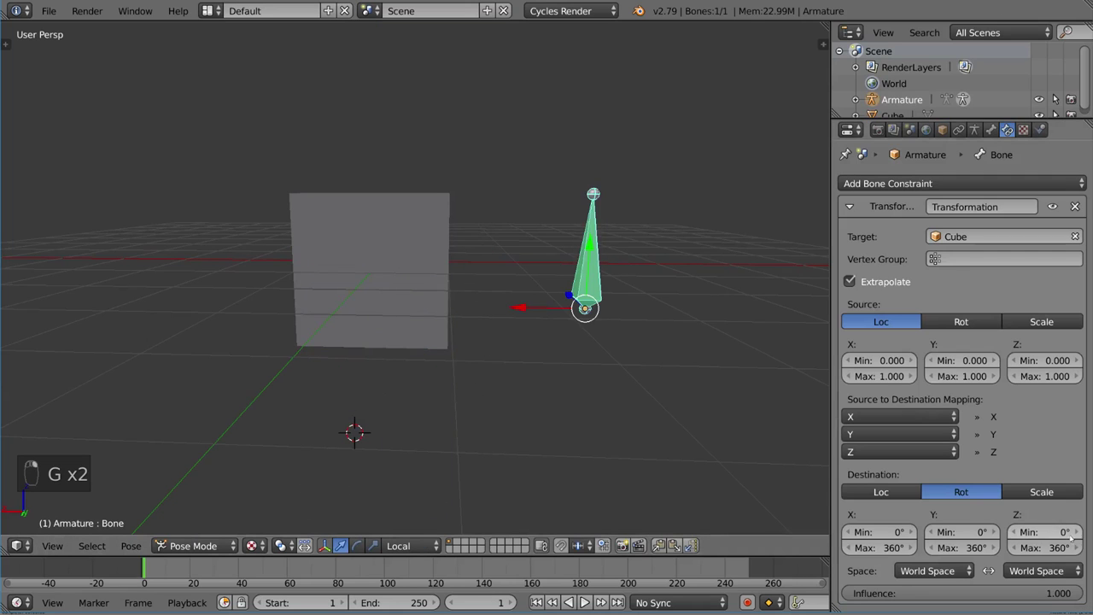
pyautogui.click(878, 547)
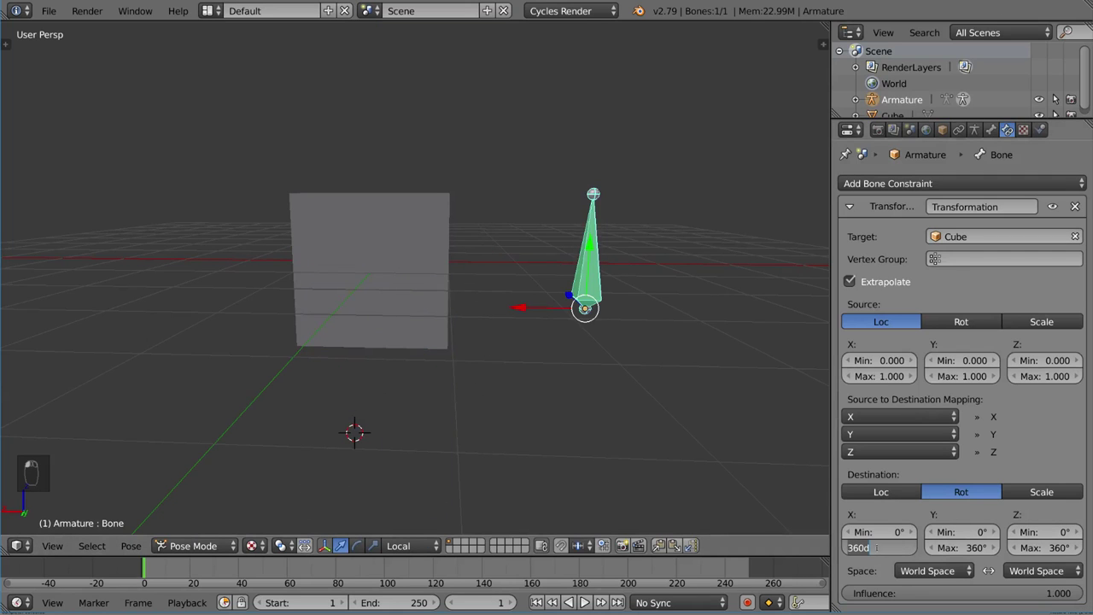
pyautogui.write('1')
pyautogui.press('Tab')
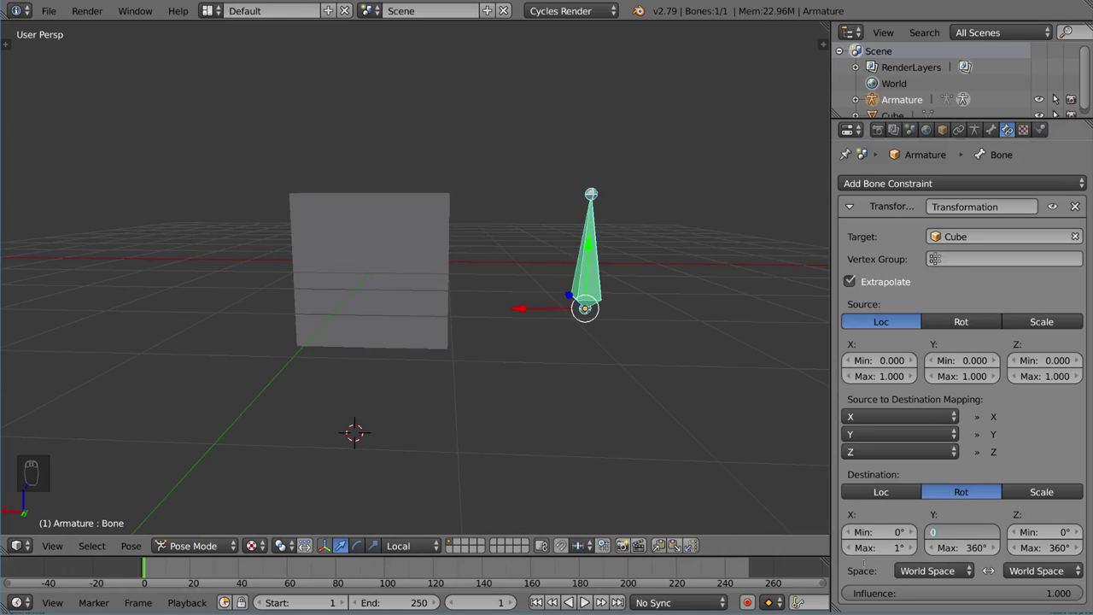
pyautogui.write('1')
pyautogui.press('Tab')
pyautogui.write('1')
pyautogui.press('Return')
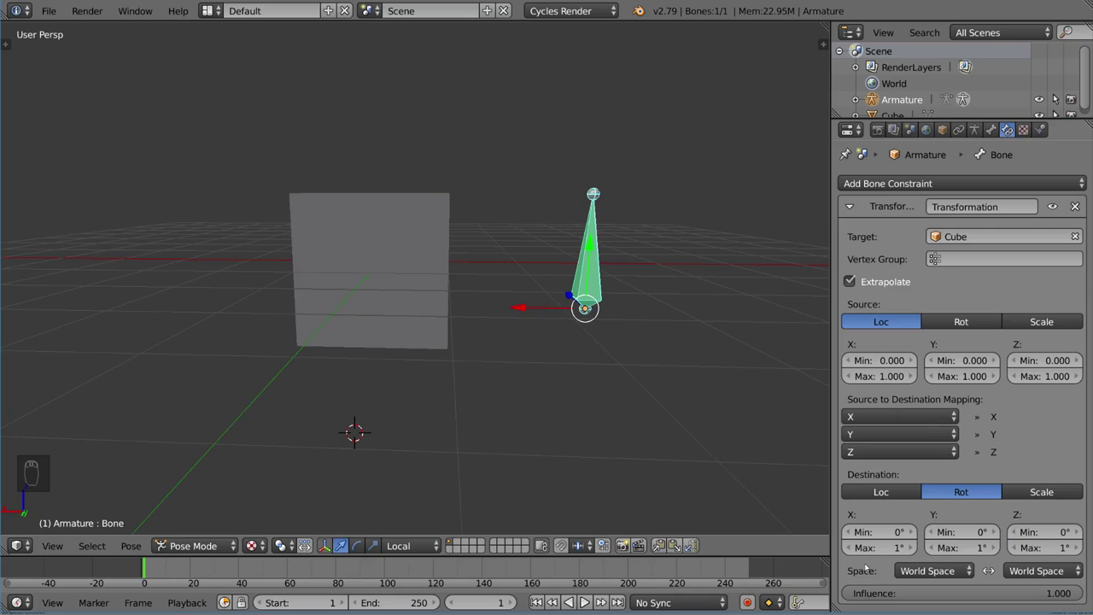
# - Select the cube and try moving it freely to test the bone's response, cancelling the move
pyautogui.hotkey('ctrl', 'Tab')
pyautogui.rightClick(365, 302)
pyautogui.press('g')
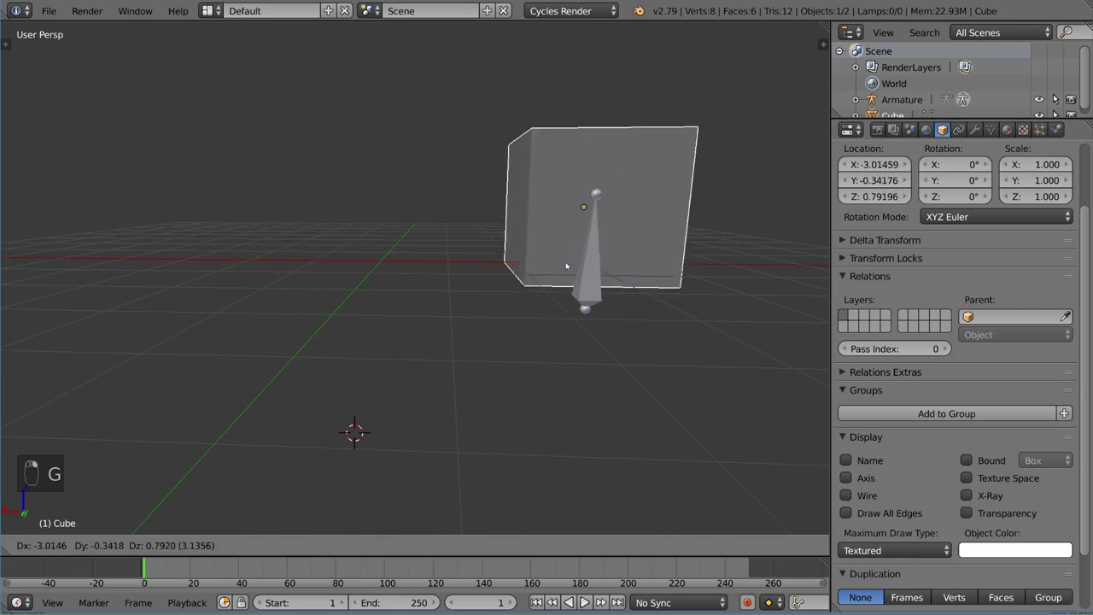
pyautogui.rightClick(353, 124)
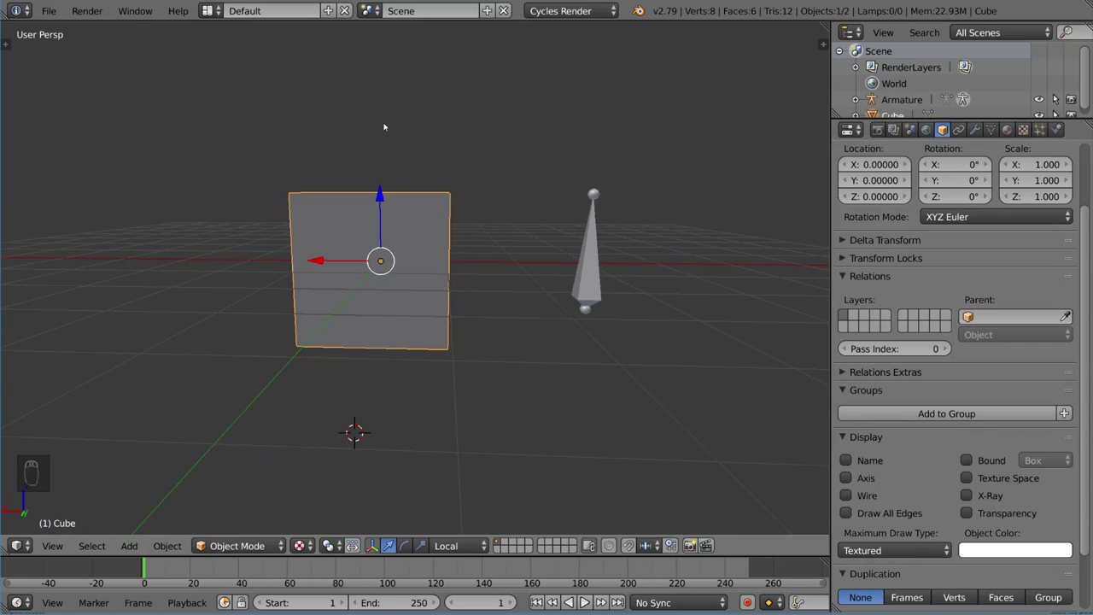
# - Select the bone and set its constraint's maximum destination rotation to 360° on X, Y and Z
pyautogui.rightClick(604, 275)
pyautogui.hotkey('ctrl', 'Tab')
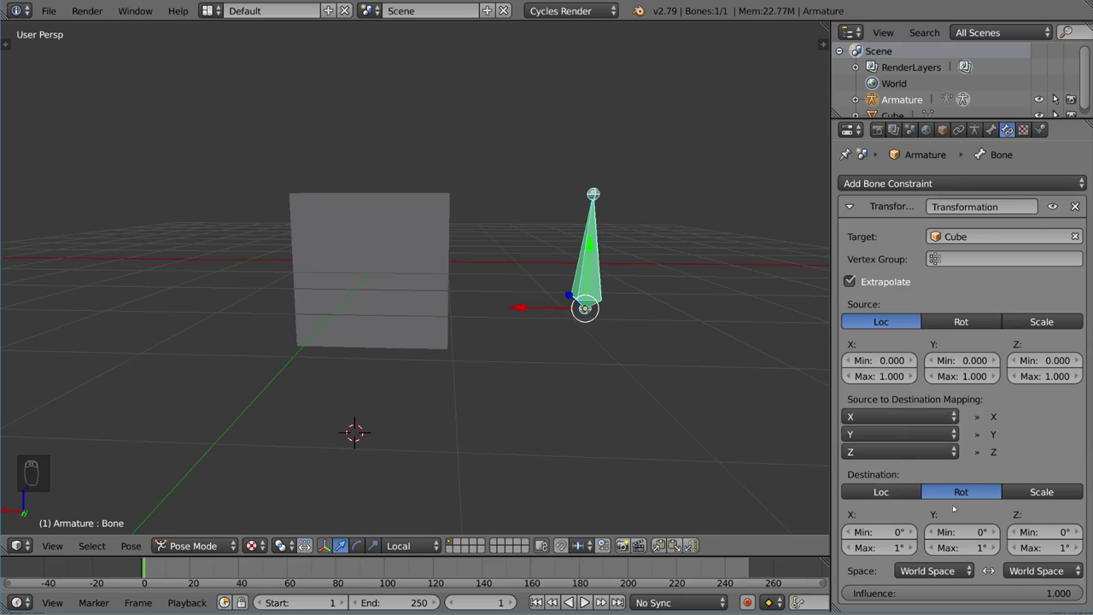
pyautogui.click(877, 552)
pyautogui.write('360')
pyautogui.press('Return')
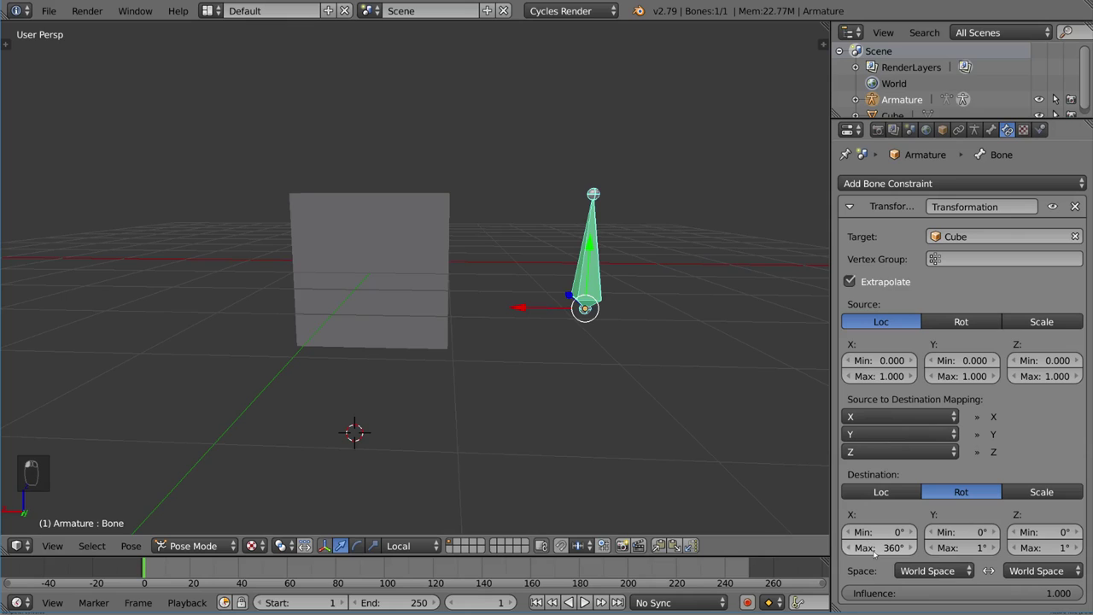
pyautogui.hotkey('ctrl', 'c')
pyautogui.hotkey('ctrl', 'v')
pyautogui.hotkey('ctrl', 'v')
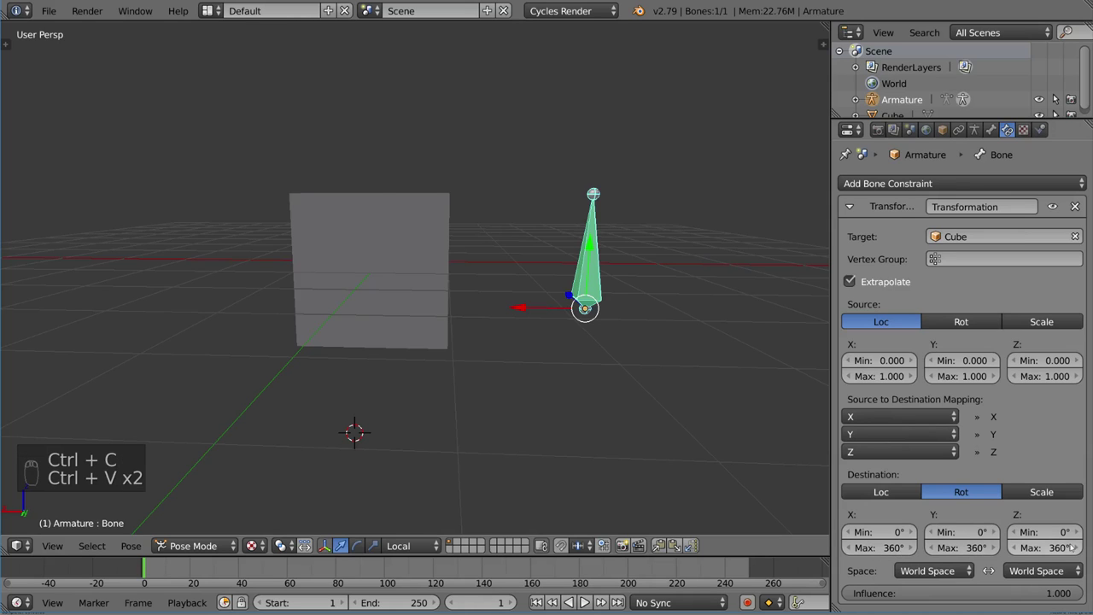
# - Try moving the cube along the global Z axis and then freely, cancelling both moves
pyautogui.rightClick(410, 345)
pyautogui.press('g')
pyautogui.press('z')
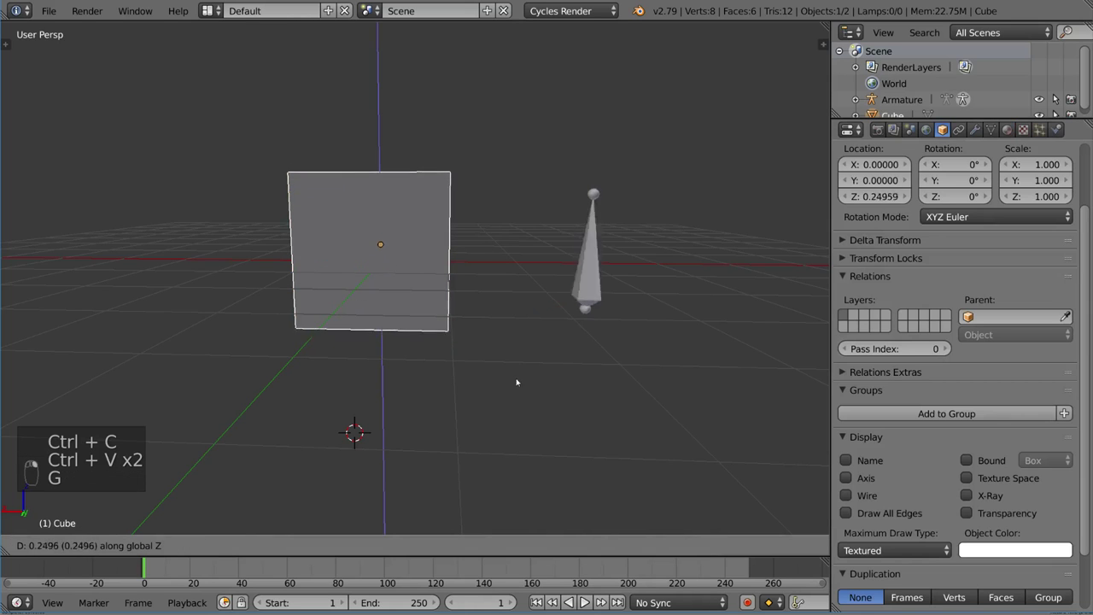
pyautogui.rightClick(537, 228)
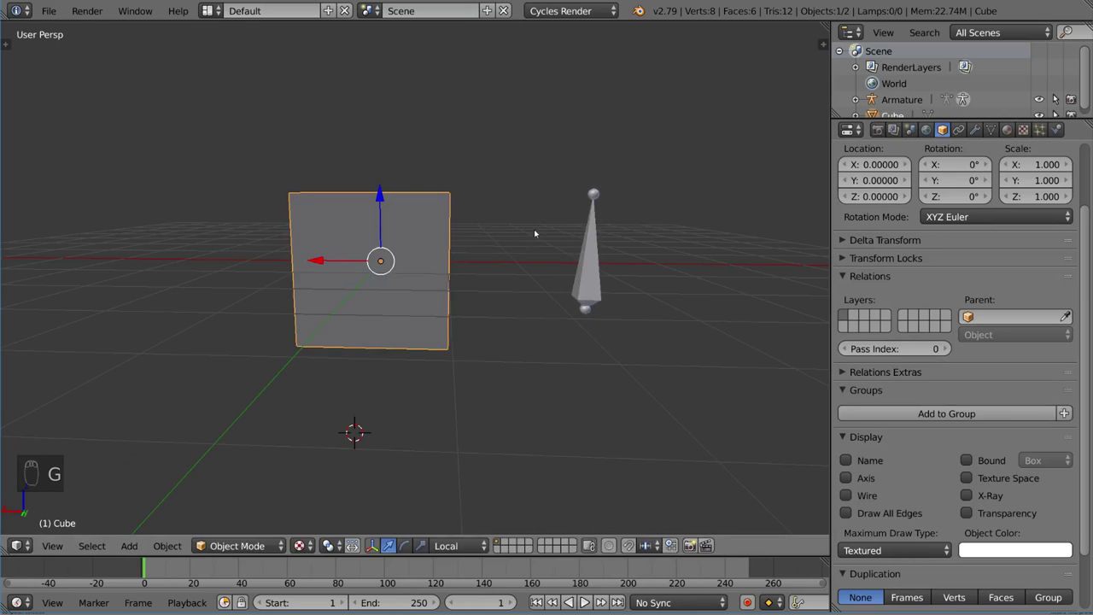
pyautogui.press('g')
pyautogui.rightClick(457, 233)
# - Return the bone constraint's maximum destination rotation to 1° on all three axes
pyautogui.rightClick(589, 276)
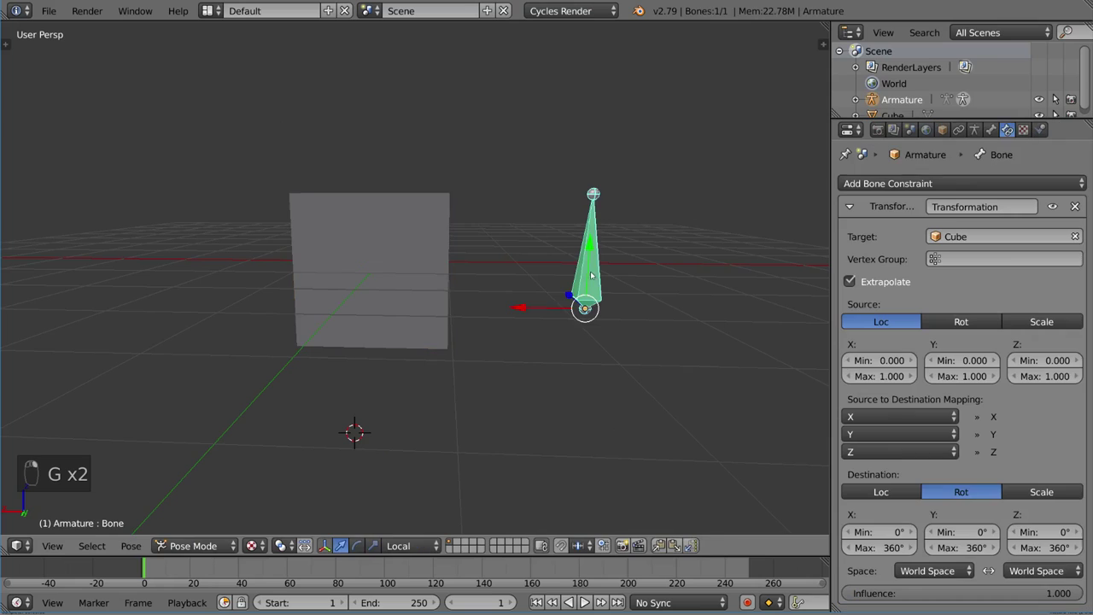
pyautogui.click(873, 548)
pyautogui.write('1')
pyautogui.press('Tab')
pyautogui.write('1d')
pyautogui.press('Tab')
pyautogui.press('Tab')
pyautogui.write('1')
pyautogui.press('Return')
# - Try moving the cube freely and then rotating it to test the bone constraint, cancelling both transforms
pyautogui.rightClick(389, 308)
pyautogui.press('g')
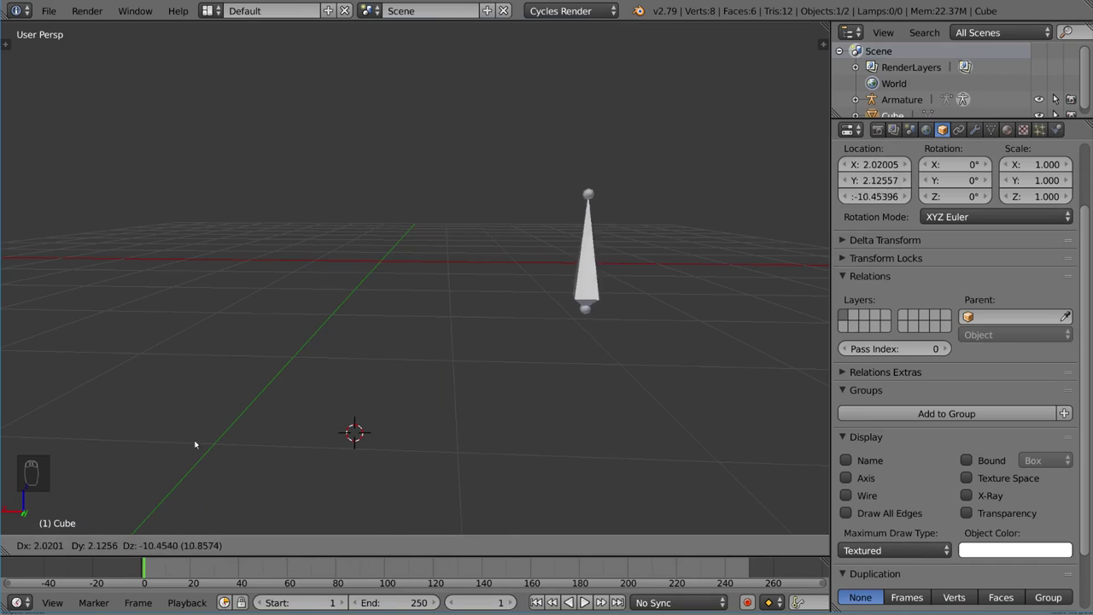
pyautogui.rightClick(703, 434)
pyautogui.rightClick(590, 271)
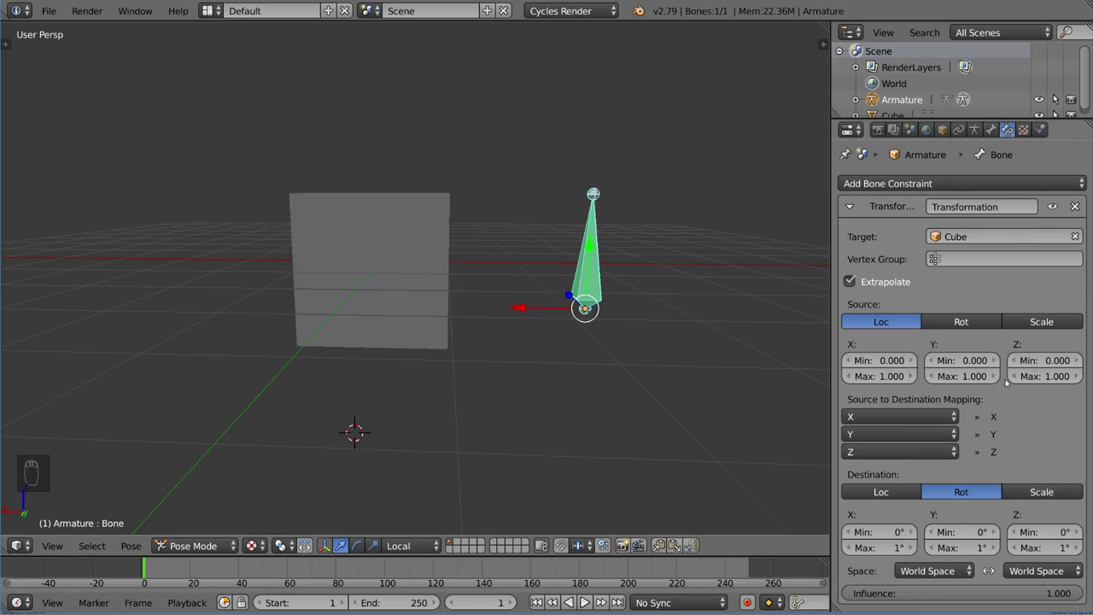
pyautogui.rightClick(410, 285)
pyautogui.press('r')
pyautogui.rightClick(470, 289)
# - Switch the bone constraint's source to rotation and set its maximum to 360° on X, Y and Z
pyautogui.rightClick(616, 295)
pyautogui.click(887, 377)
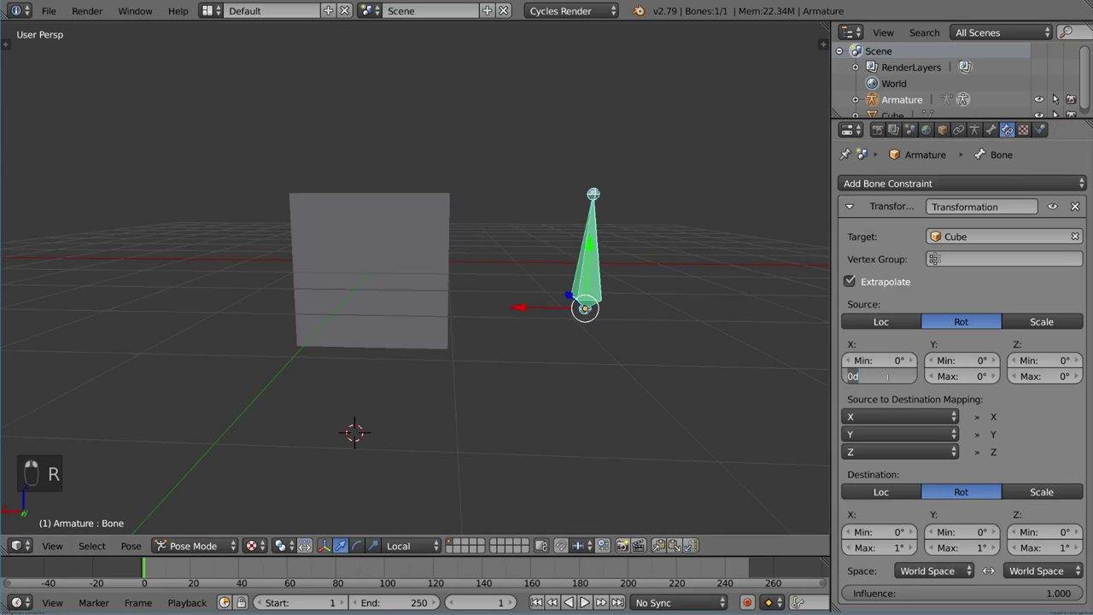
pyautogui.press('Tab')
pyautogui.write('360')
pyautogui.press('Tab')
pyautogui.press('Return')
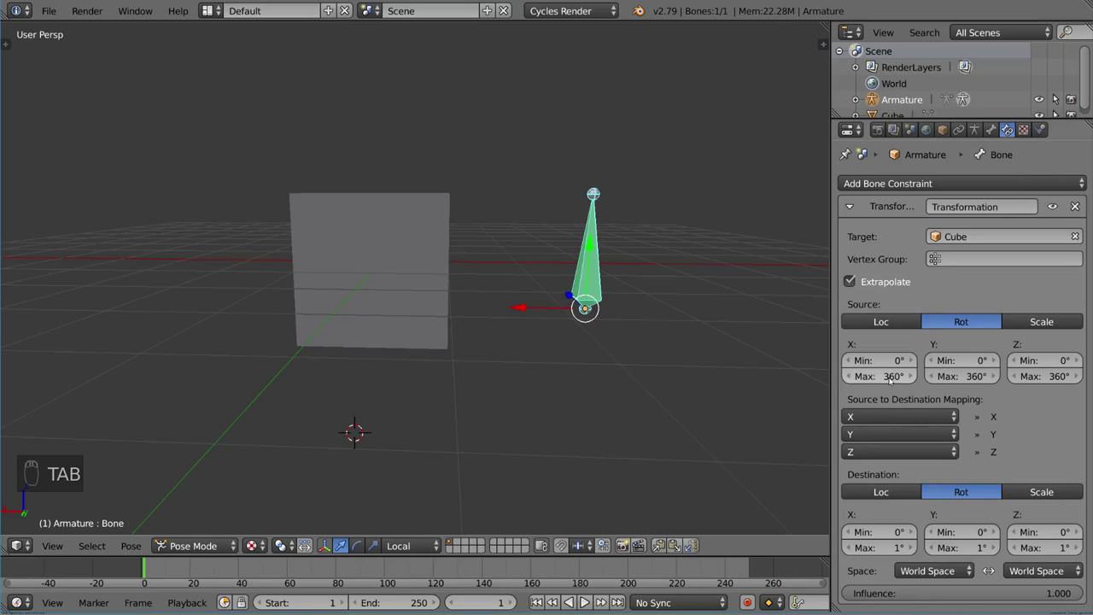
# - Copy the 360° source maximum into the constraint's destination rotation maximum on X, Y and Z
pyautogui.hotkey('ctrl', 'c')
pyautogui.hotkey('ctrl', 'v')
pyautogui.hotkey('ctrl', 'v')
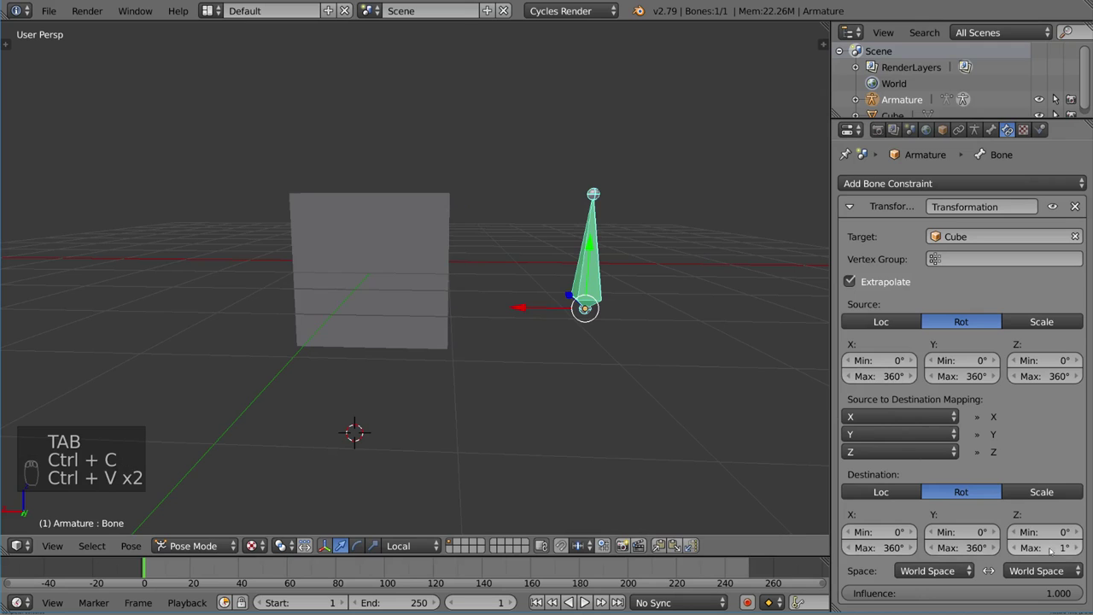
pyautogui.hotkey('ctrl', 'v')
# - Try rotating the cube in the view plane and with trackball rotation to test the bone, cancelling each rotation
pyautogui.rightClick(382, 299)
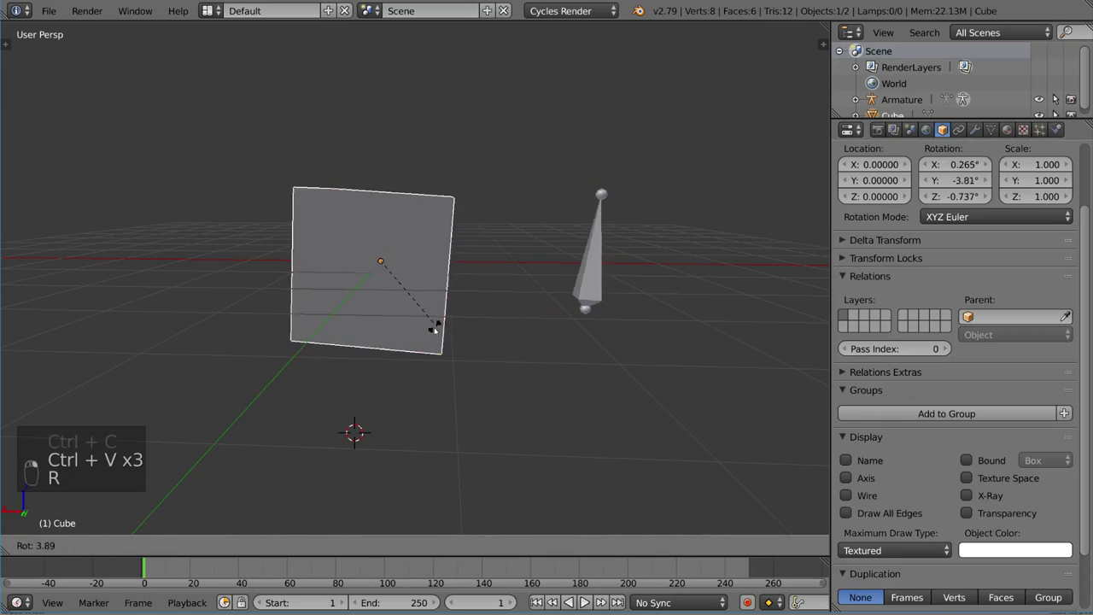
pyautogui.press('r')
pyautogui.rightClick(431, 334)
pyautogui.moveTo(431, 334); pyautogui.dragTo(464, 371, button='middle')
pyautogui.press('r')
pyautogui.press('r')
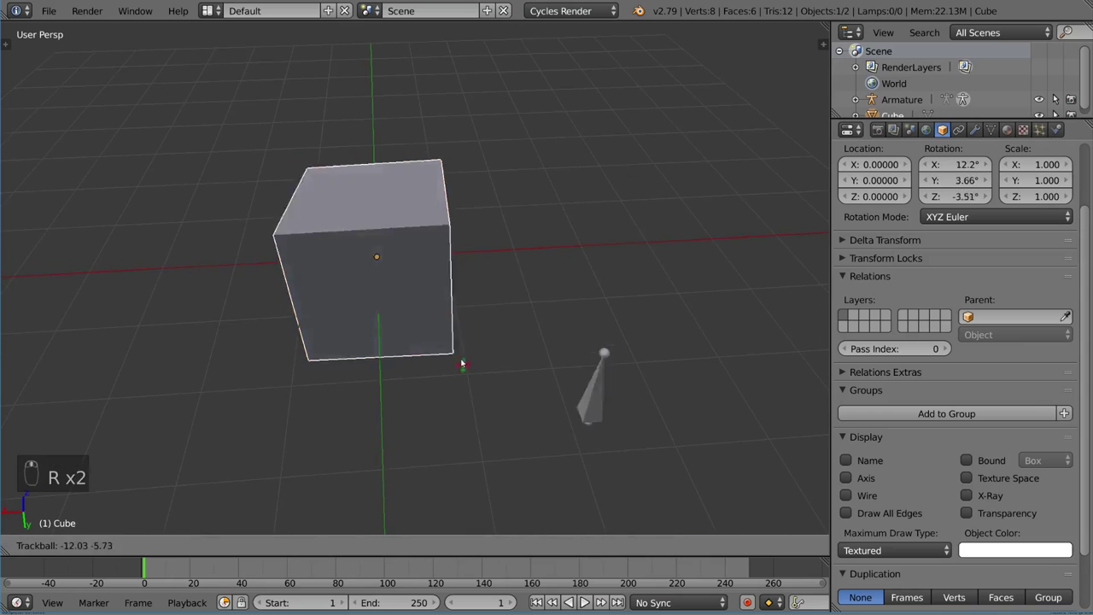
pyautogui.rightClick(435, 347)
pyautogui.press('r')
pyautogui.press('r')
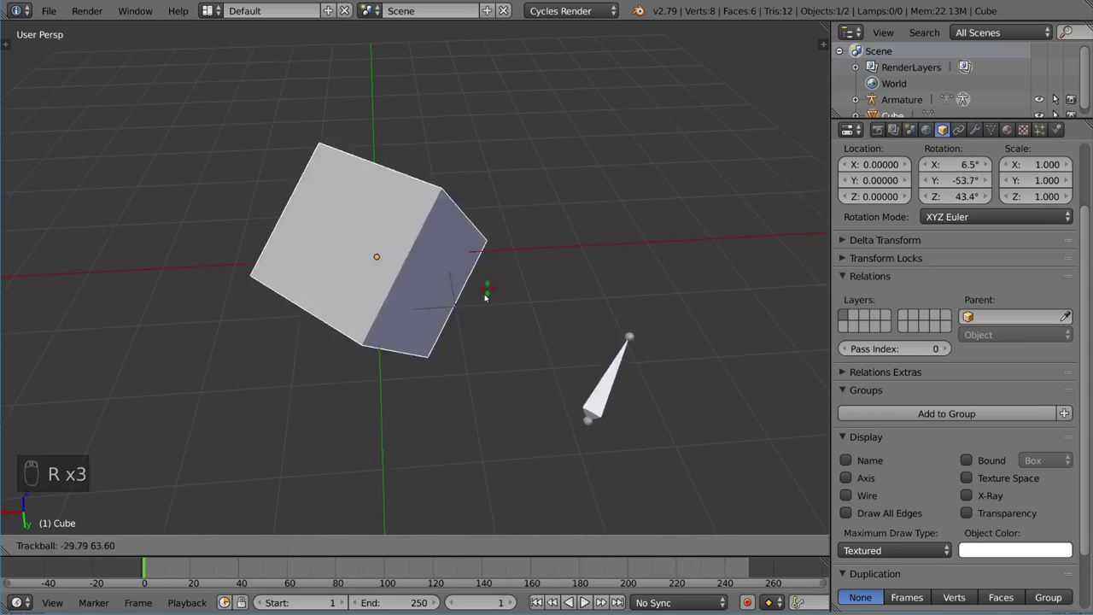
pyautogui.rightClick(452, 290)
# - Switch the bone constraint's destination to scale and set its minimum and maximum to 1 on X, Y and Z
pyautogui.moveTo(581, 315); pyautogui.dragTo(612, 279, button='middle')
pyautogui.rightClick(612, 278)
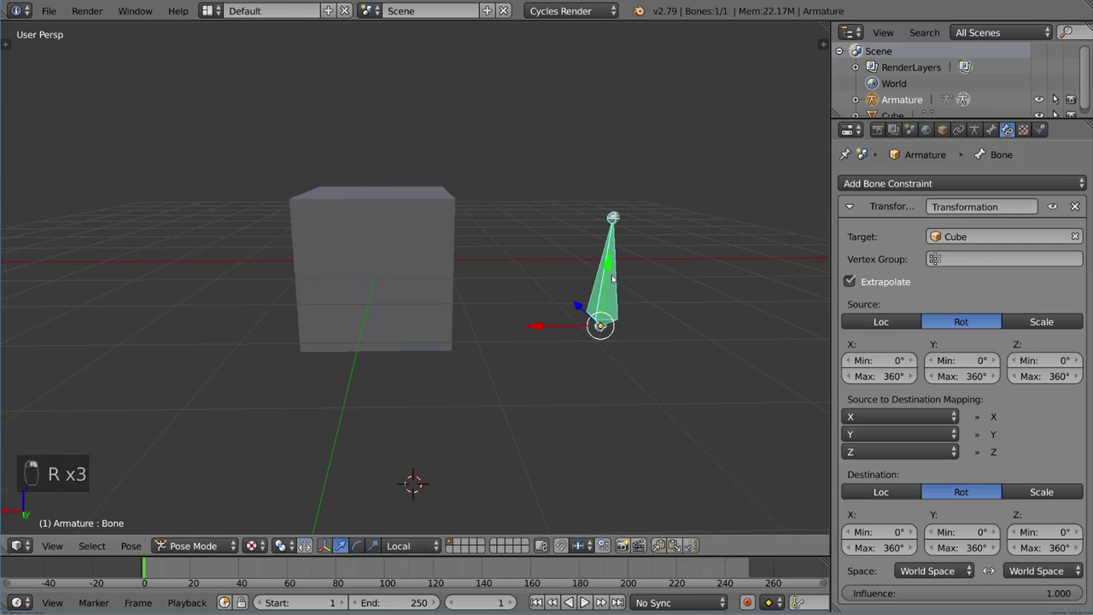
pyautogui.click(1042, 492)
pyautogui.click(886, 548)
pyautogui.hotkey('shift', 'Tab')
pyautogui.write('1')
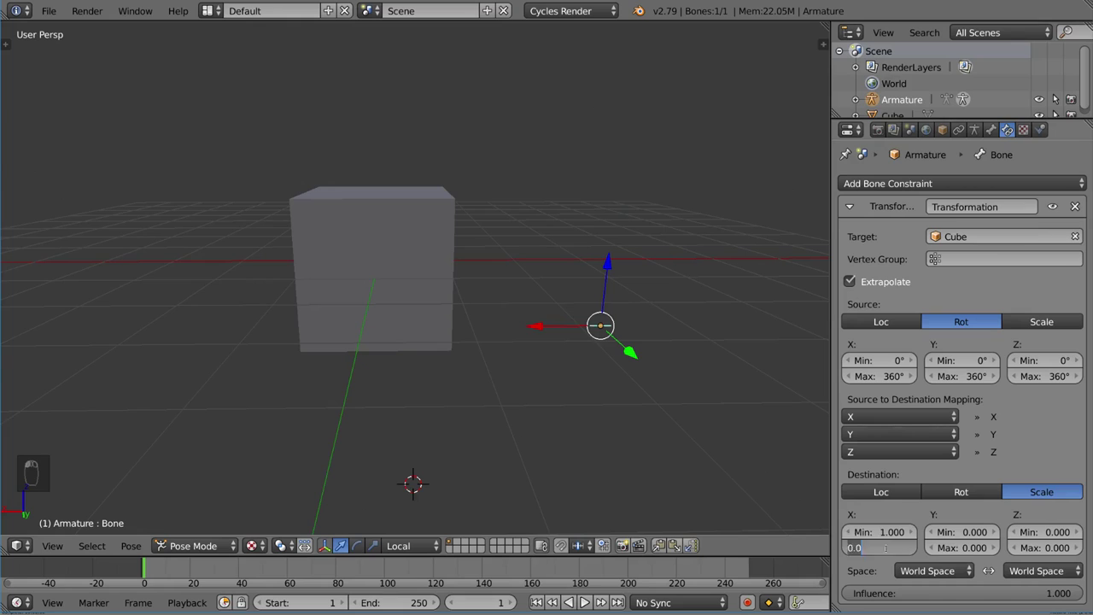
pyautogui.press('Tab')
pyautogui.write('1')
pyautogui.press('Tab')
pyautogui.write('1')
pyautogui.press('Tab')
pyautogui.write('1')
pyautogui.press('Tab')
pyautogui.write('1')
pyautogui.press('Tab')
pyautogui.write('1')
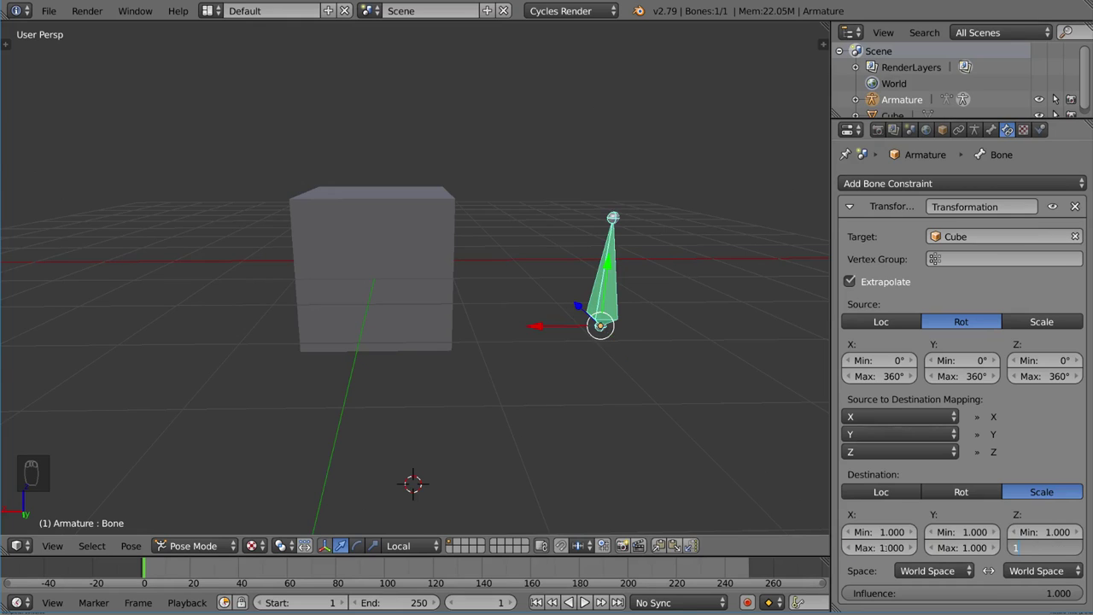
# - Set the constraint's maximum destination scale to 10 on X, Y and Z
pyautogui.hotkey('shift', 'Tab')
pyautogui.hotkey('shift', 'Tab')
pyautogui.hotkey('shift', 'Tab')
pyautogui.hotkey('shift', 'Tab')
pyautogui.write('10')
pyautogui.press('Tab')
pyautogui.write('10')
pyautogui.press('Tab')
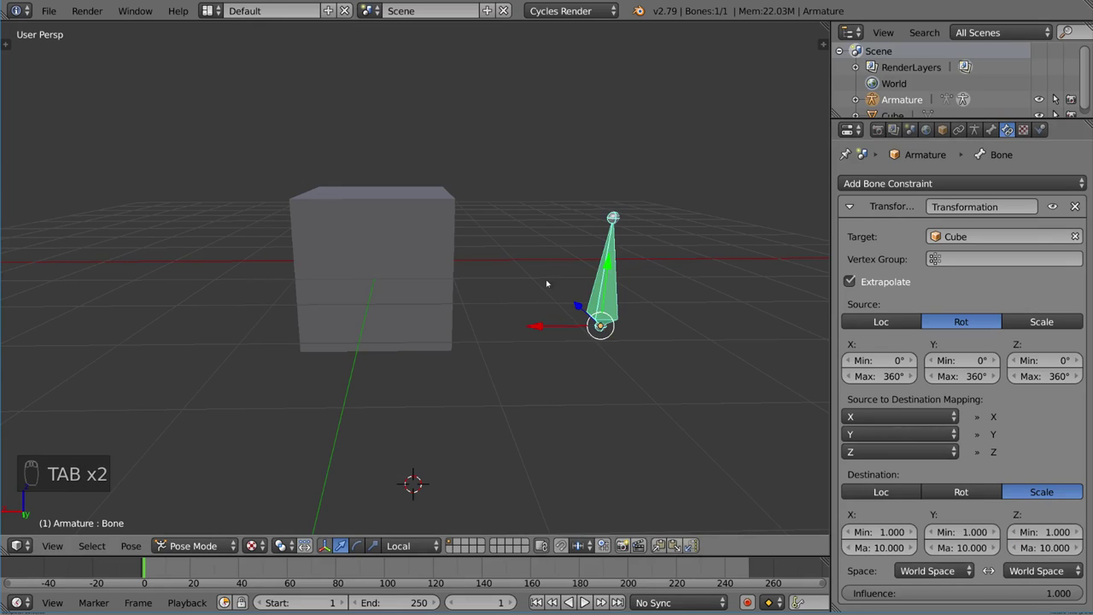
# - Try rotating the cube repeatedly, including trackball rotations, to test how it scales the bone, cancelling each rotation
pyautogui.rightClick(418, 281)
pyautogui.press('r')
pyautogui.press('r')
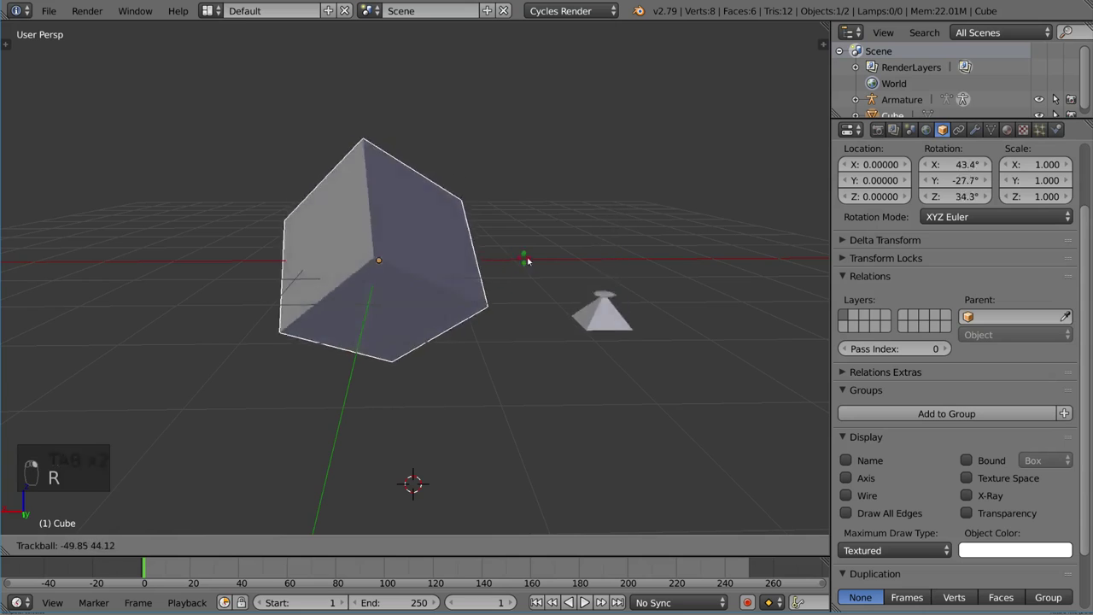
pyautogui.rightClick(556, 322)
pyautogui.press('r')
pyautogui.moveTo(555, 322); pyautogui.dragTo(432, 319, button='middle')
pyautogui.press('r')
pyautogui.rightClick(478, 329)
pyautogui.press('r')
pyautogui.press('r')
pyautogui.rightClick(490, 342)
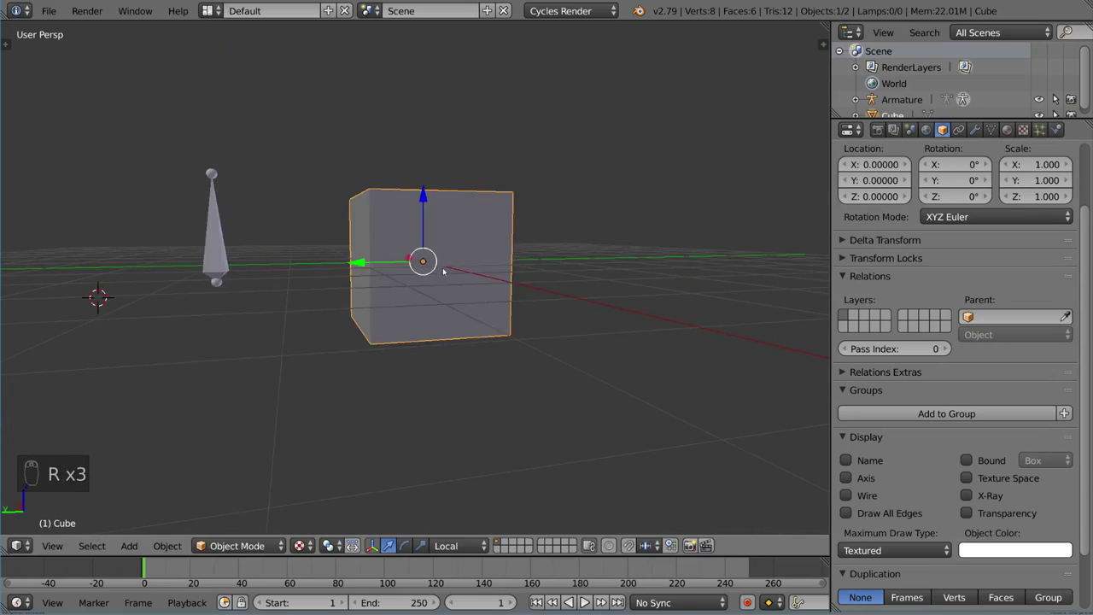
# - Try another trackball rotation of the cube, cancel it, and select the bone to show its constraint settings
pyautogui.moveTo(490, 341); pyautogui.dragTo(534, 305, button='middle')
pyautogui.press('r')
pyautogui.press('r')
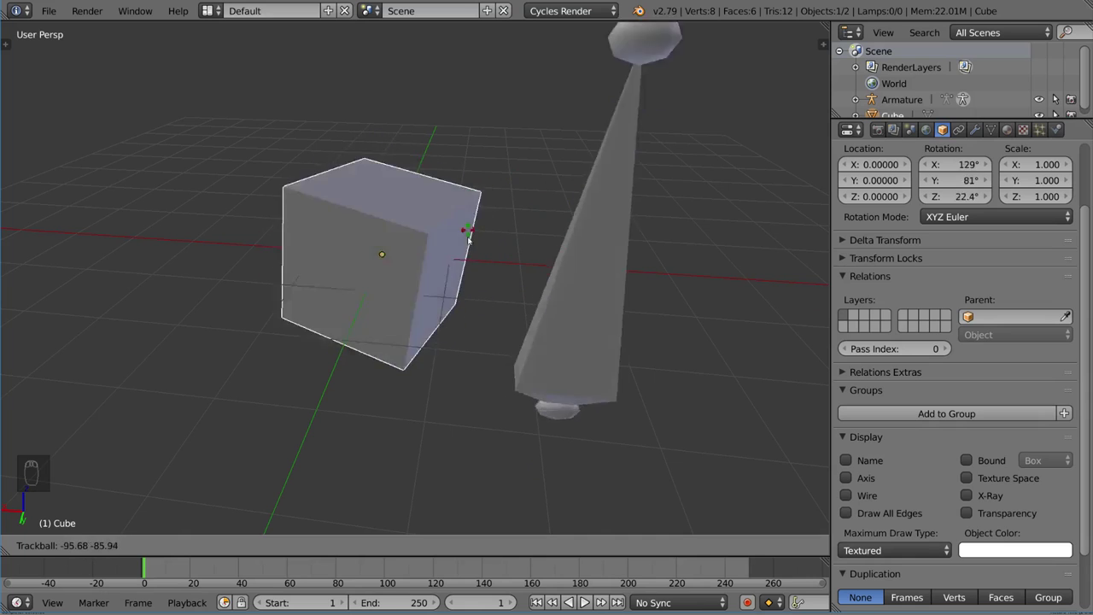
pyautogui.rightClick(517, 288)
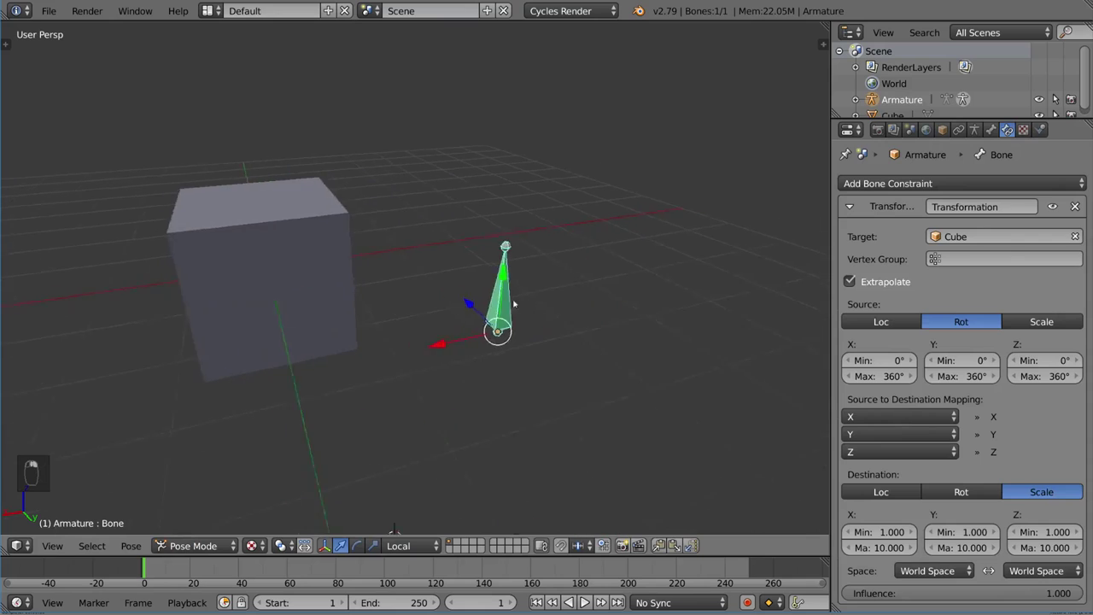
pyautogui.moveTo(514, 303); pyautogui.dragTo(580, 330, button='middle')
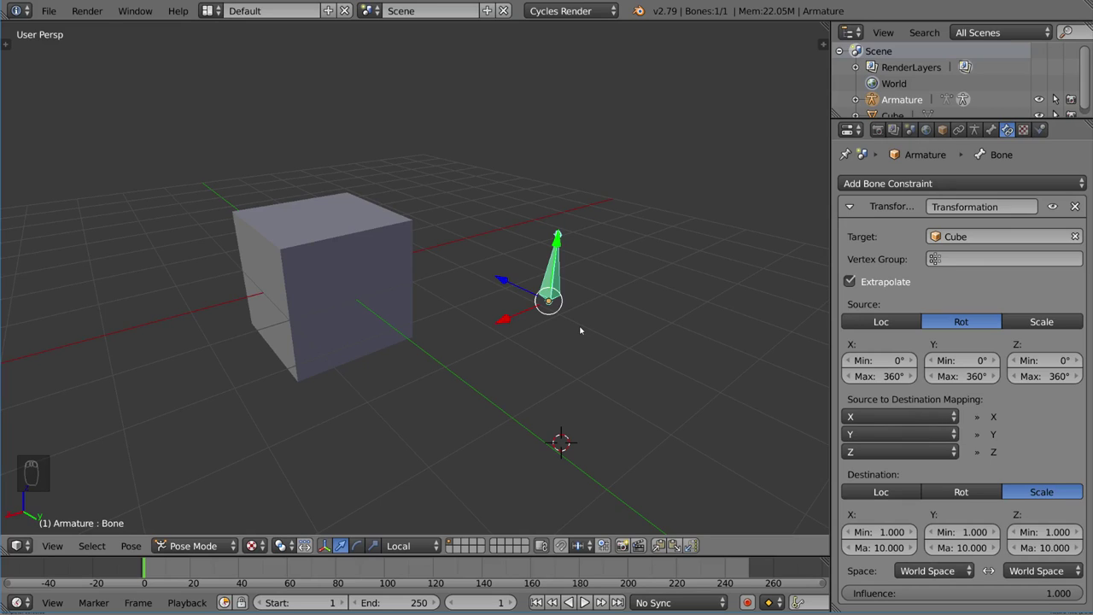
# - Add a Transformation object constraint to the cube
pyautogui.rightClick(312, 294)
pyautogui.click(958, 129)
pyautogui.click(954, 183)
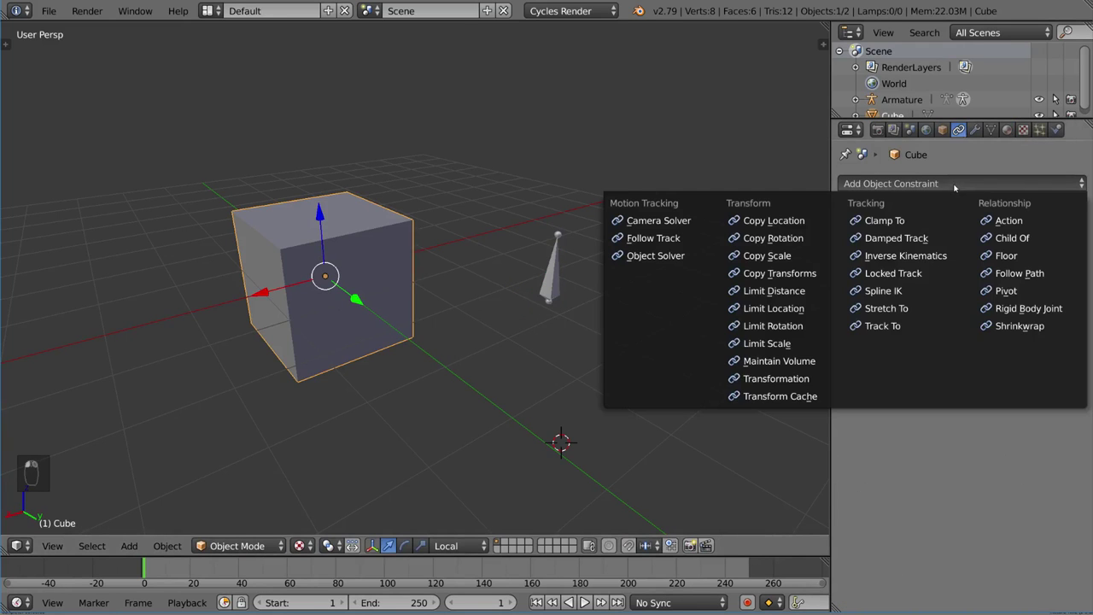
pyautogui.click(784, 381)
pyautogui.scroll(-4, 473, 297)
pyautogui.keyDown('shift'); pyautogui.moveTo(659, 282); pyautogui.dragTo(684, 305, button='middle'); pyautogui.keyUp('shift')
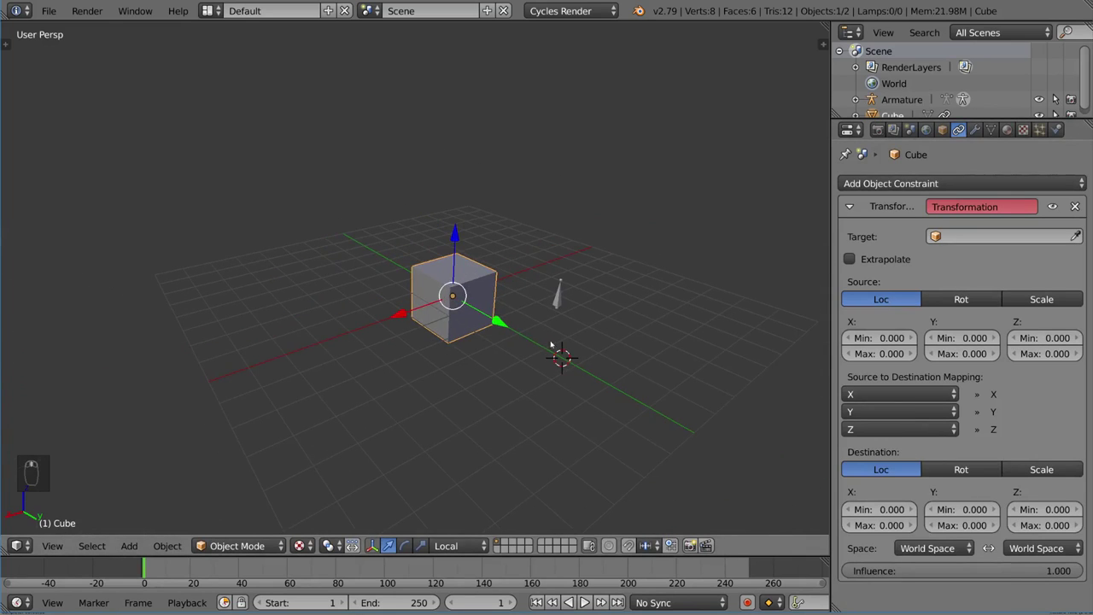
pyautogui.hotkey('shift', 'd')
pyautogui.rightClick(436, 318)
pyautogui.press('x')
pyautogui.click(406, 291)
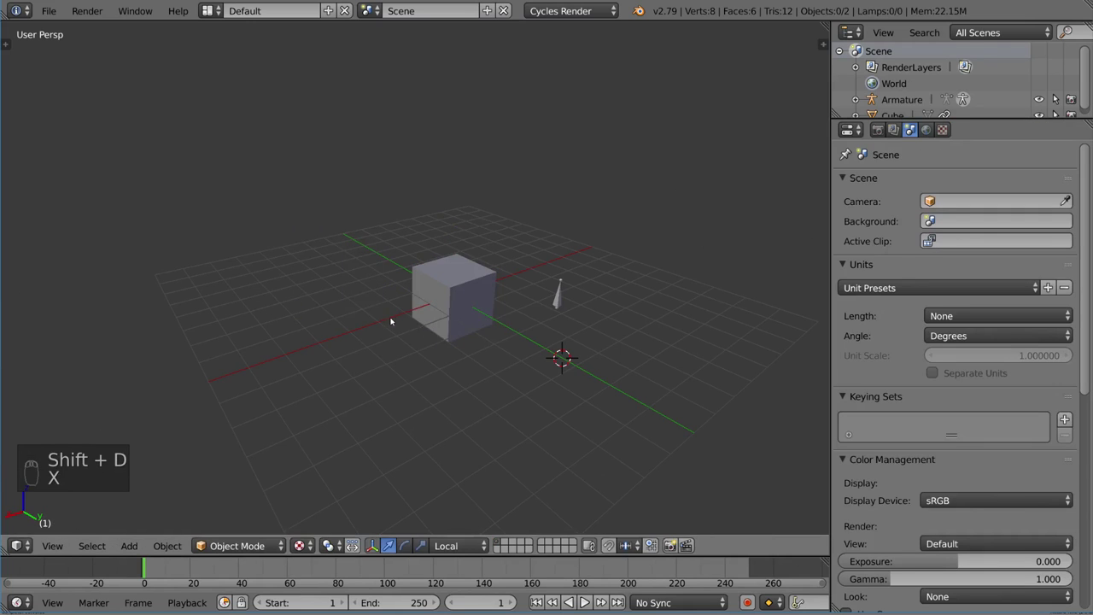
# - Add an empty to the scene and place it beside the cube, on the side away from the bone
pyautogui.hotkey('shift', 'a')
pyautogui.moveTo(383, 422)
pyautogui.click(453, 421)
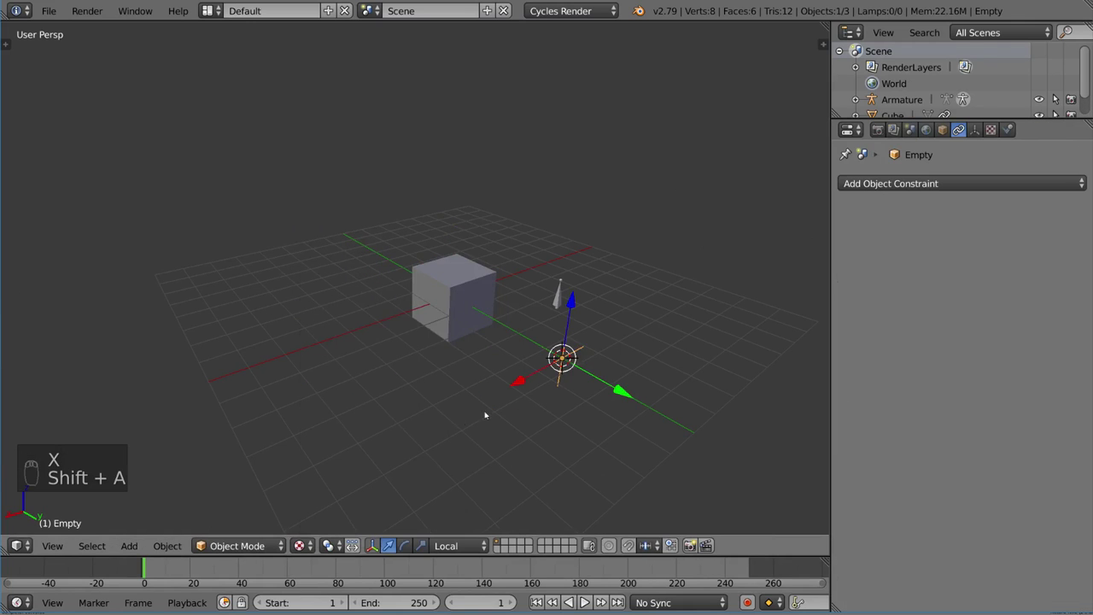
pyautogui.hotkey('alt', 'g')
pyautogui.press('g')
pyautogui.press('g')
pyautogui.click(473, 345)
# - Set the empty as the target of the cube's Transformation constraint and enable Extrapolate
pyautogui.moveTo(473, 345); pyautogui.dragTo(504, 339, button='middle')
pyautogui.scroll(4, 504, 339)
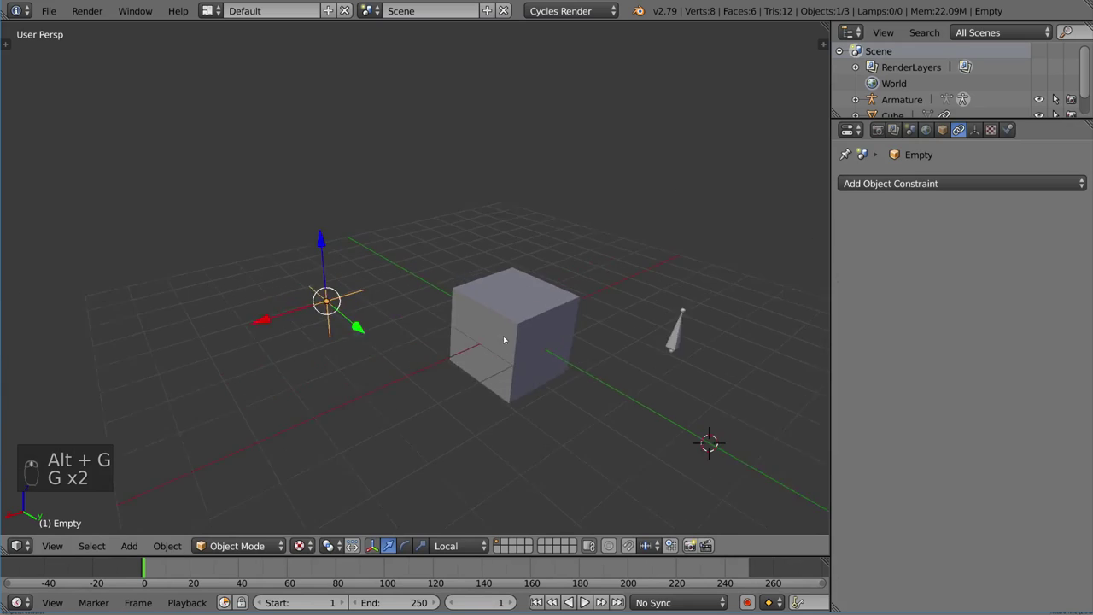
pyautogui.rightClick(503, 322)
pyautogui.click(1077, 236)
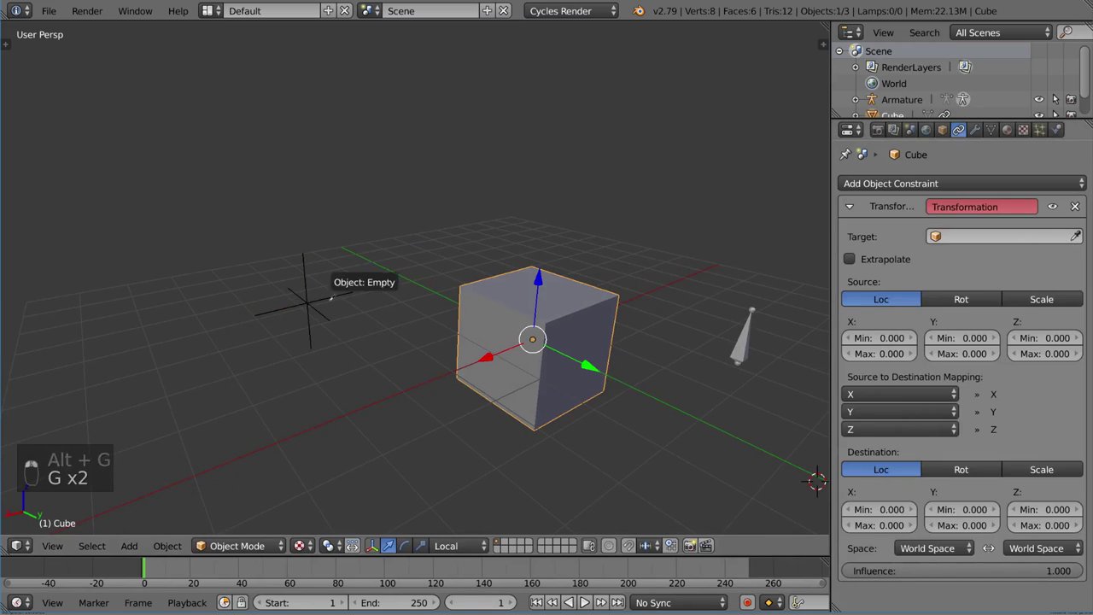
pyautogui.click(318, 288)
pyautogui.keyDown('shift'); pyautogui.moveTo(490, 306); pyautogui.dragTo(438, 290, button='middle'); pyautogui.keyUp('shift')
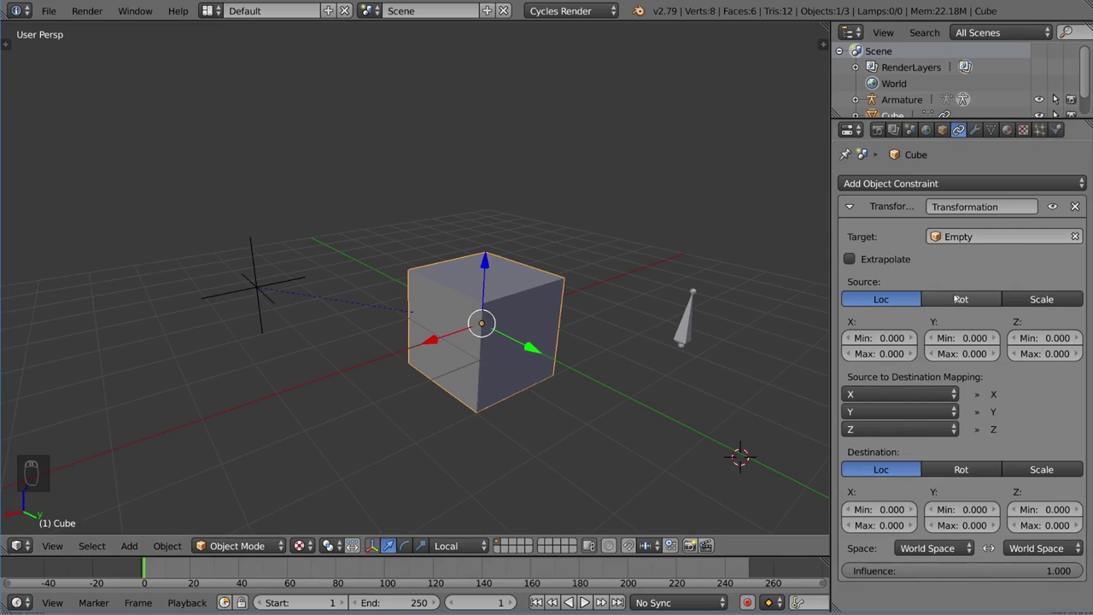
pyautogui.moveTo(649, 342); pyautogui.dragTo(625, 342, button='middle')
pyautogui.moveTo(482, 347); pyautogui.dragTo(569, 345, button='middle')
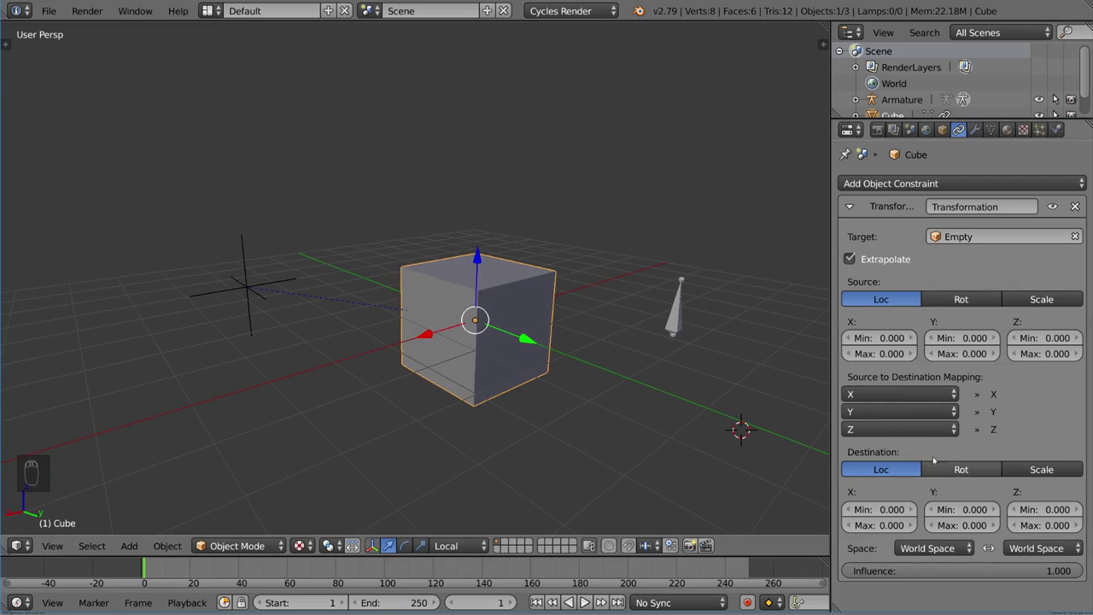
# - Set the cube constraint's maximum source location to 1 on X, Y and Z
pyautogui.click(876, 353)
pyautogui.write('0.0')
pyautogui.press('Tab')
pyautogui.write('1')
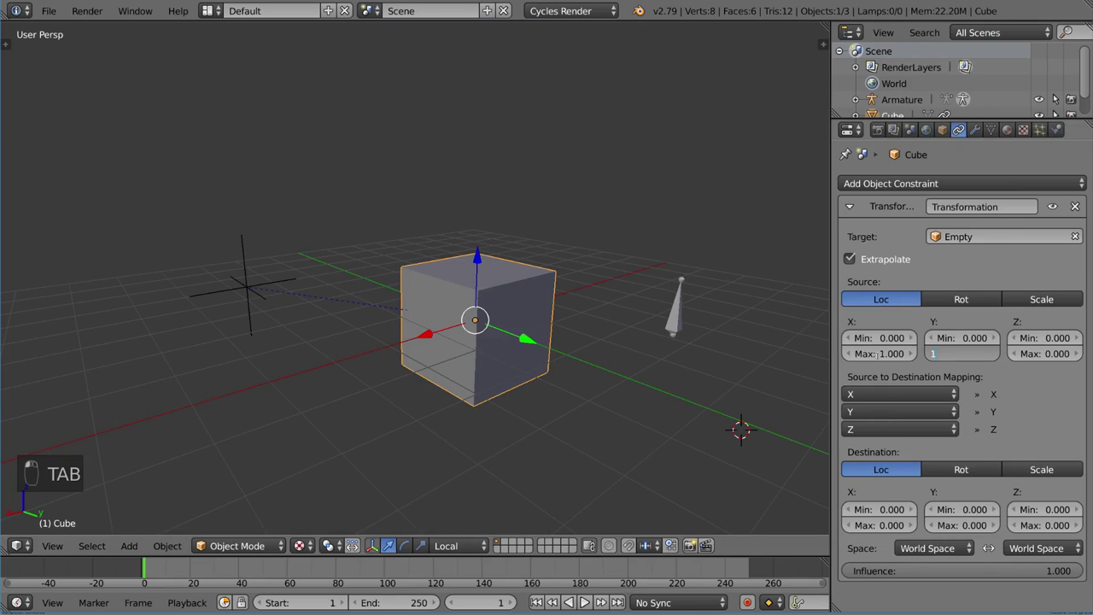
pyautogui.press('Tab')
pyautogui.write('1')
pyautogui.press('Return')
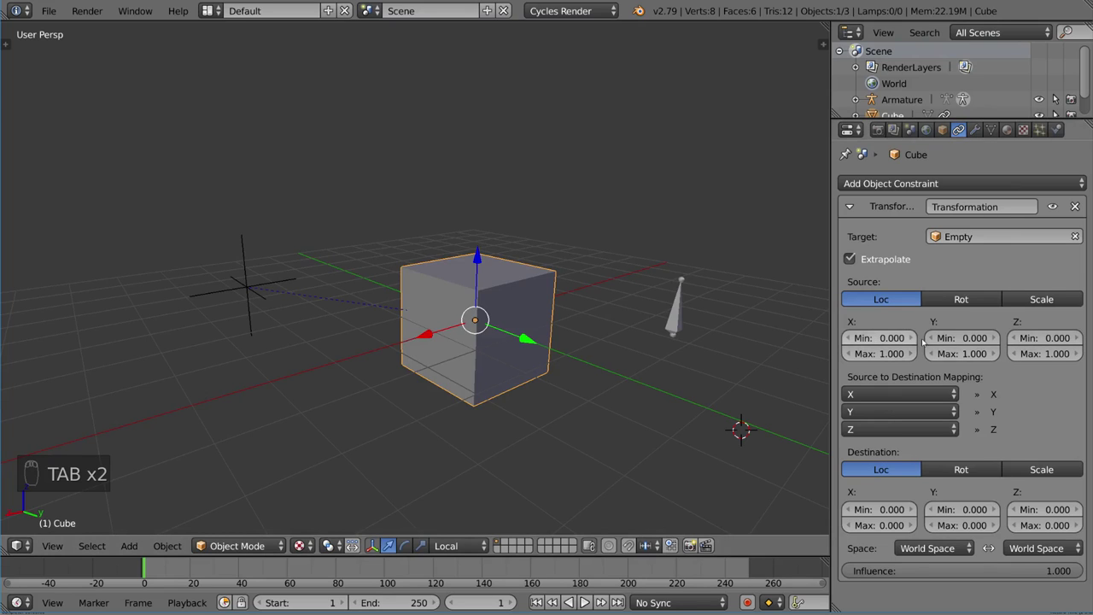
# - Set the cube constraint's maximum destination location to 10 on X, Y and Z
pyautogui.click(881, 526)
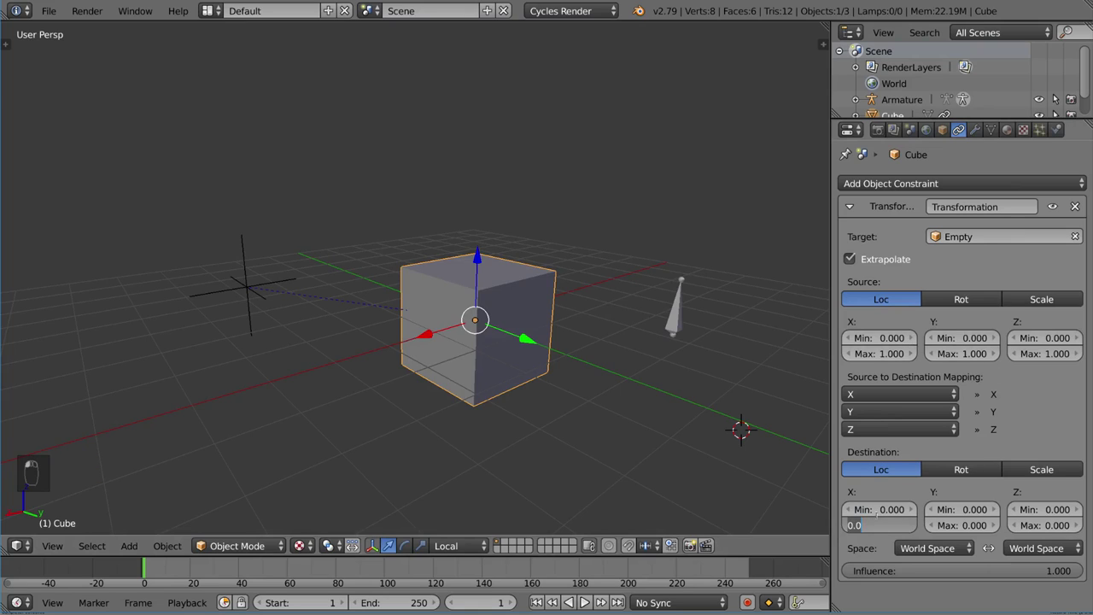
pyautogui.write('10')
pyautogui.press('Tab')
pyautogui.write('10')
pyautogui.press('Tab')
pyautogui.write('10')
pyautogui.press('Return')
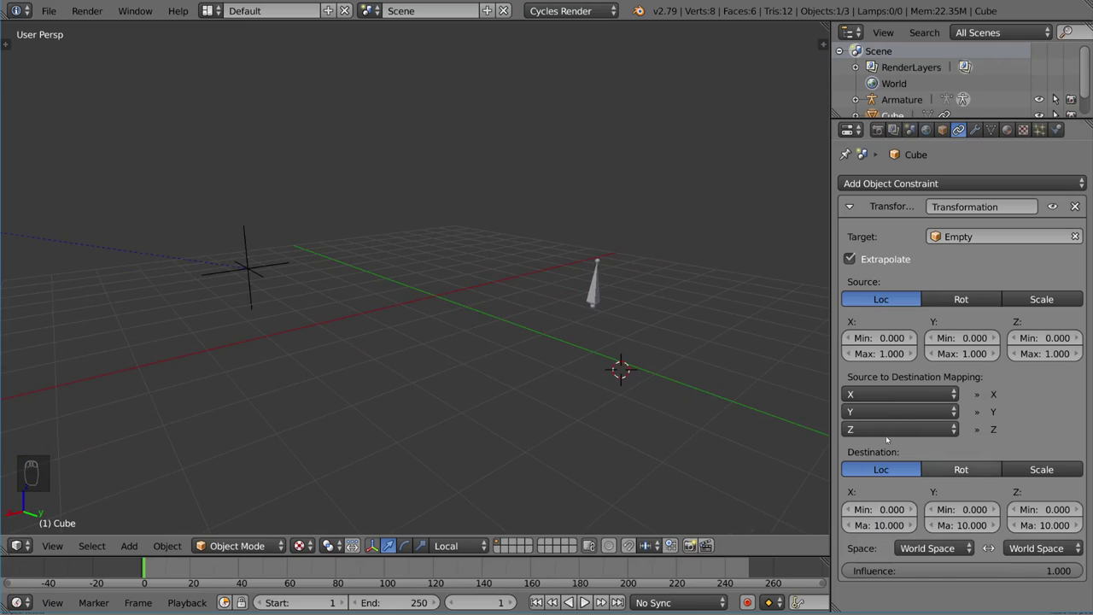
# - Try moving the empty to test how it drives the cube, cancelling the move
pyautogui.scroll(-2, 491, 314)
pyautogui.moveTo(490, 314); pyautogui.dragTo(382, 299, button='middle')
pyautogui.rightClick(393, 285)
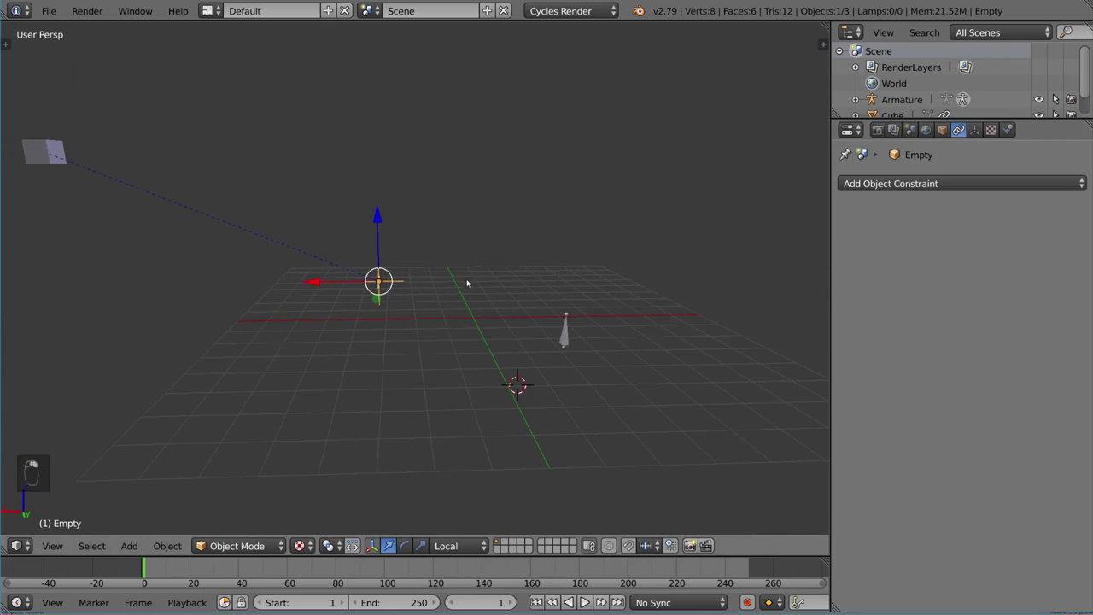
pyautogui.press('g')
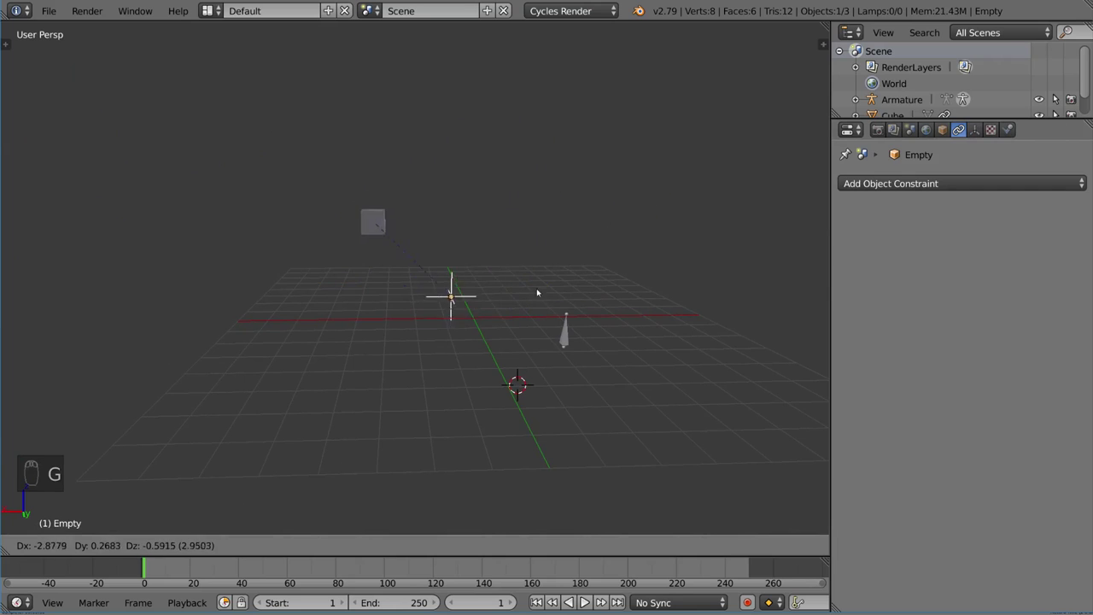
pyautogui.rightClick(576, 306)
pyautogui.keyDown('shift'); pyautogui.moveTo(547, 327); pyautogui.dragTo(509, 290, button='middle'); pyautogui.keyUp('shift')
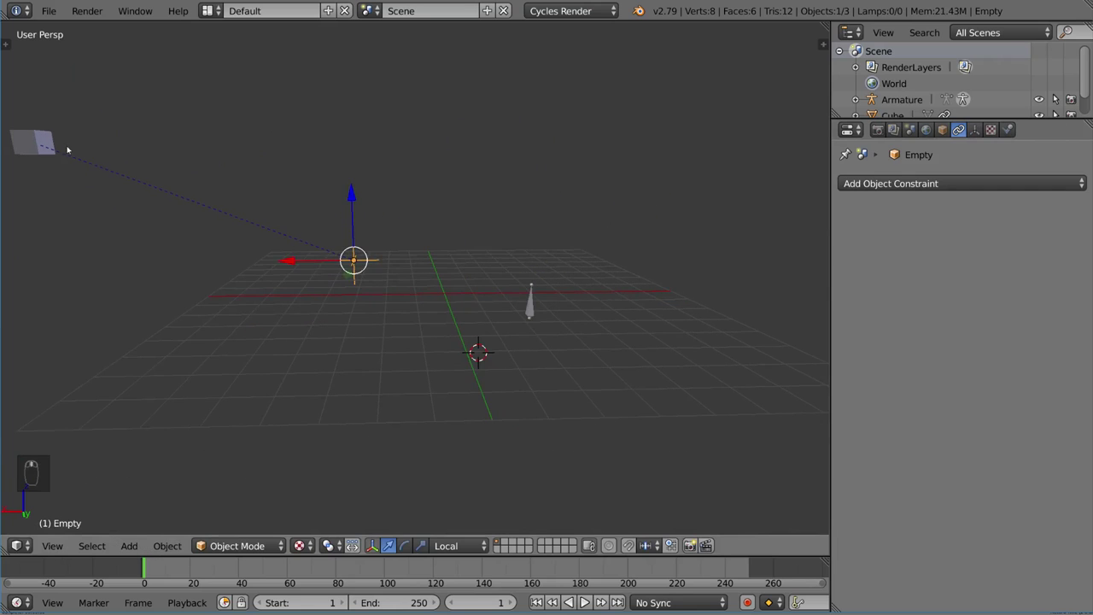
# - Set the cube constraint's maximum destination location to 1.5 on X, Y and Z
pyautogui.rightClick(48, 151)
pyautogui.click(869, 517)
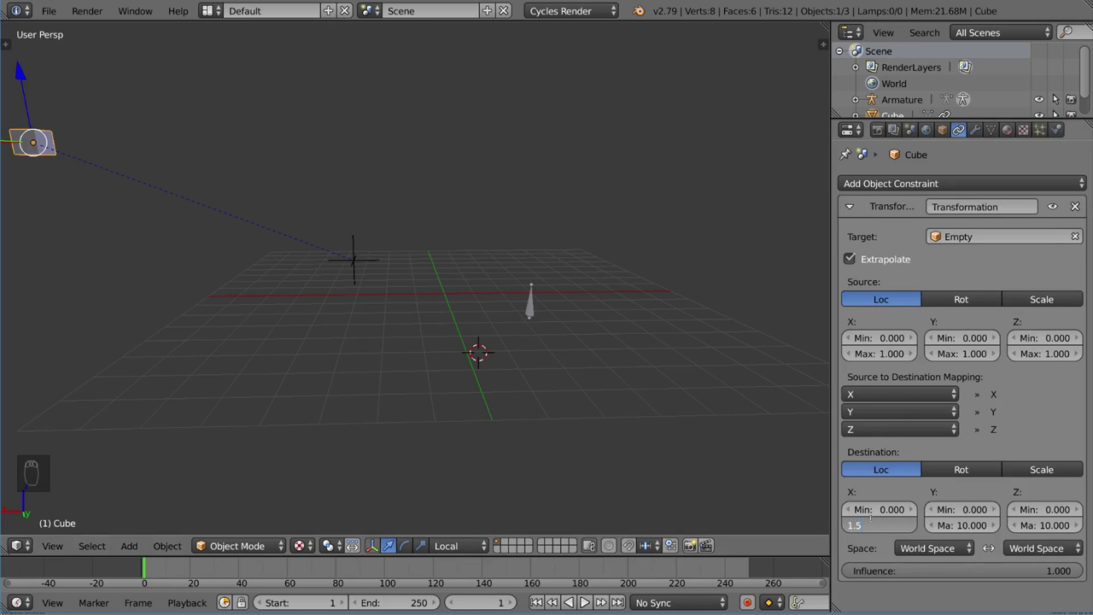
pyautogui.write('1.5')
pyautogui.press('Return')
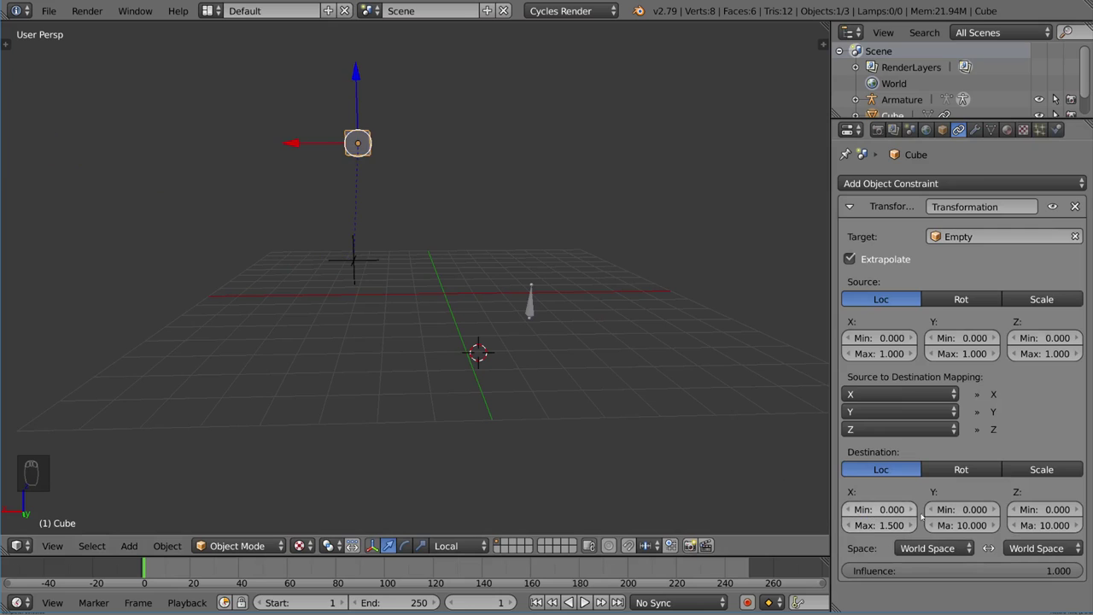
pyautogui.hotkey('ctrl', 'v')
pyautogui.hotkey('ctrl', 'v')
# - Move the empty around the scene to test how the cube follows, placing it beside the cube
pyautogui.moveTo(424, 315); pyautogui.dragTo(375, 310, button='middle')
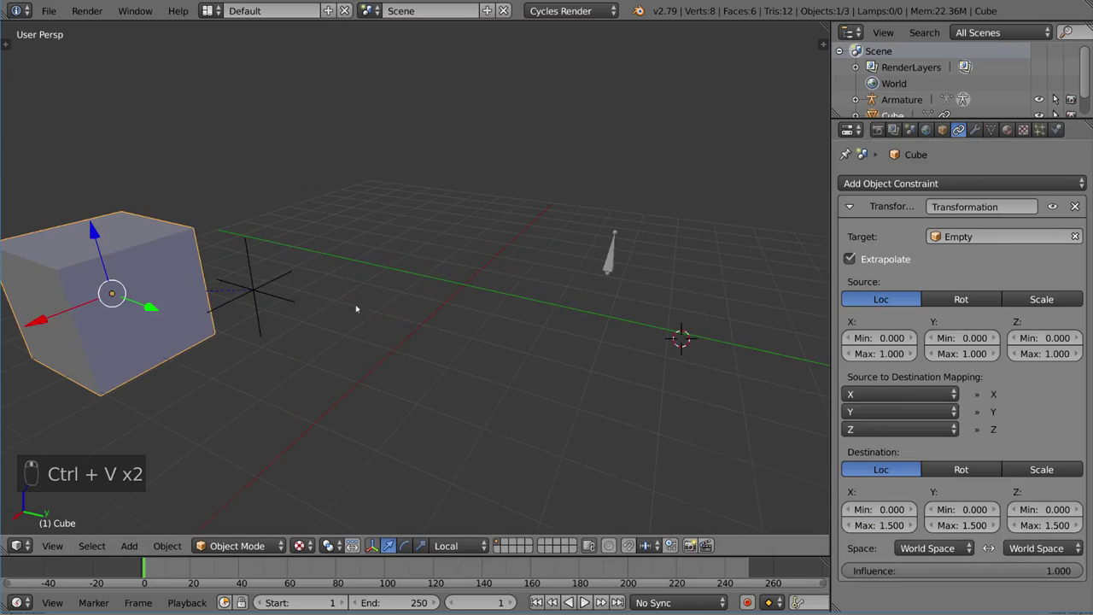
pyautogui.rightClick(283, 298)
pyautogui.moveTo(283, 298); pyautogui.dragTo(294, 301, button='middle')
pyautogui.press('g')
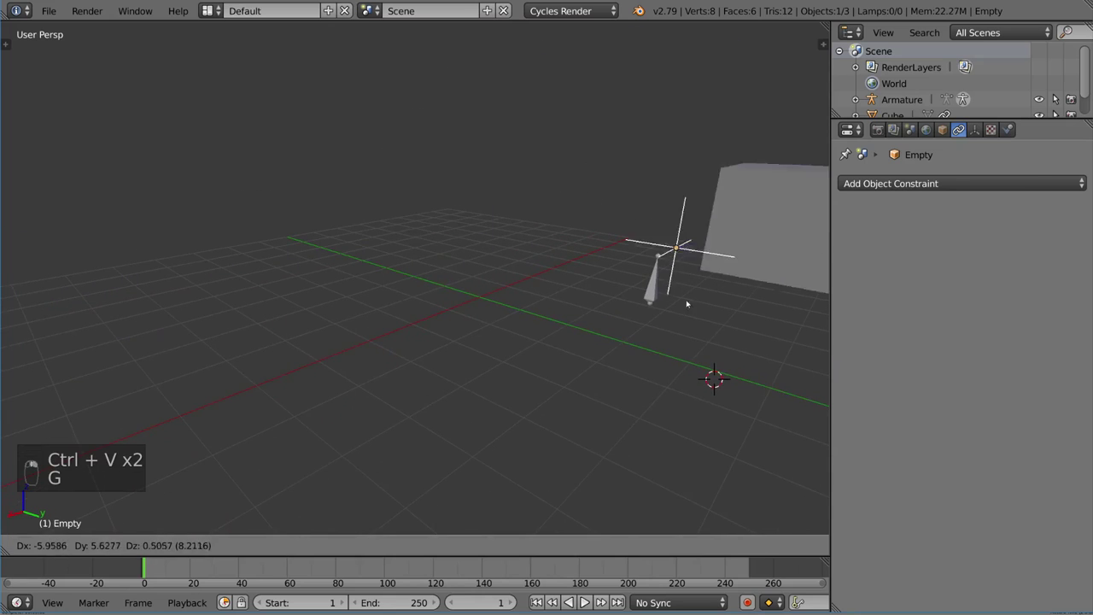
pyautogui.click(281, 271)
# - Switch the source of the bone's Transformation constraint to location
pyautogui.rightClick(184, 241)
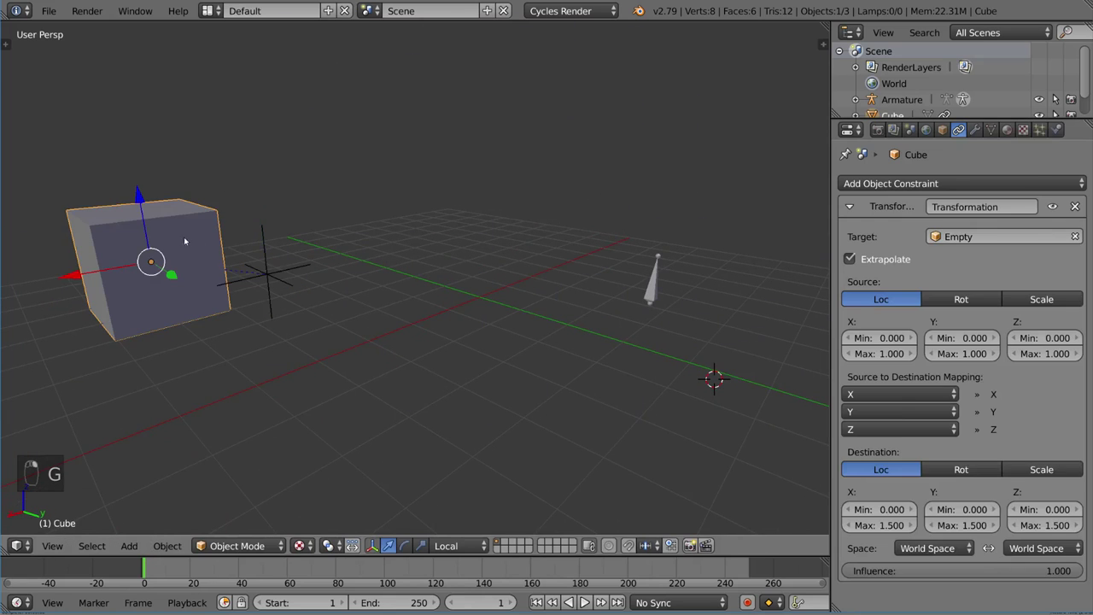
pyautogui.rightClick(661, 288)
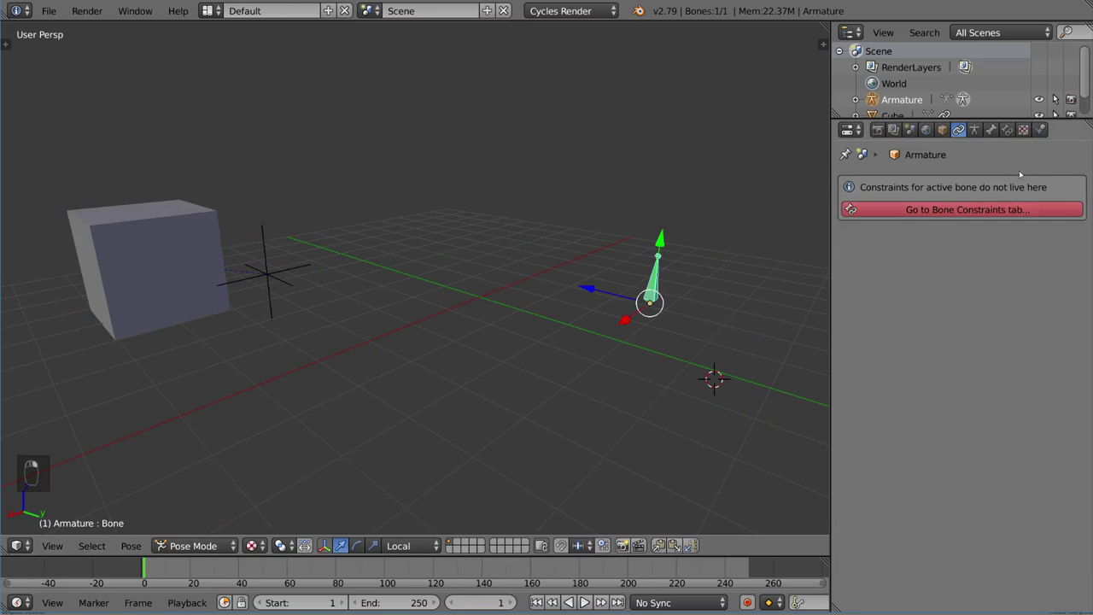
pyautogui.click(1011, 130)
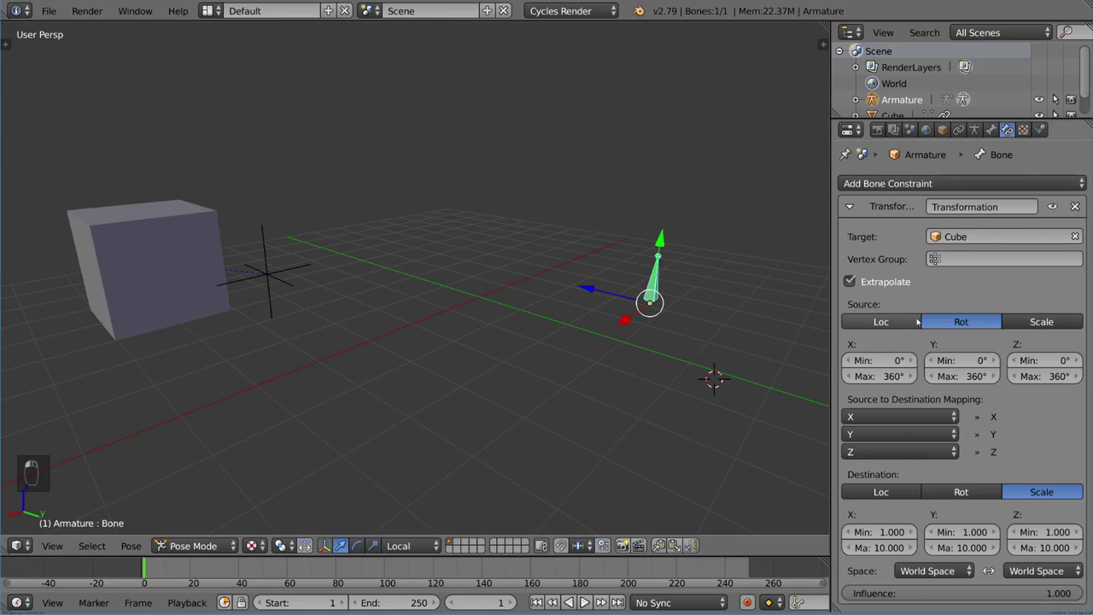
pyautogui.click(916, 324)
# - Move the empty toward the centre of the grid to drive the cube's location and the bone's scale
pyautogui.scroll(-3, 651, 355)
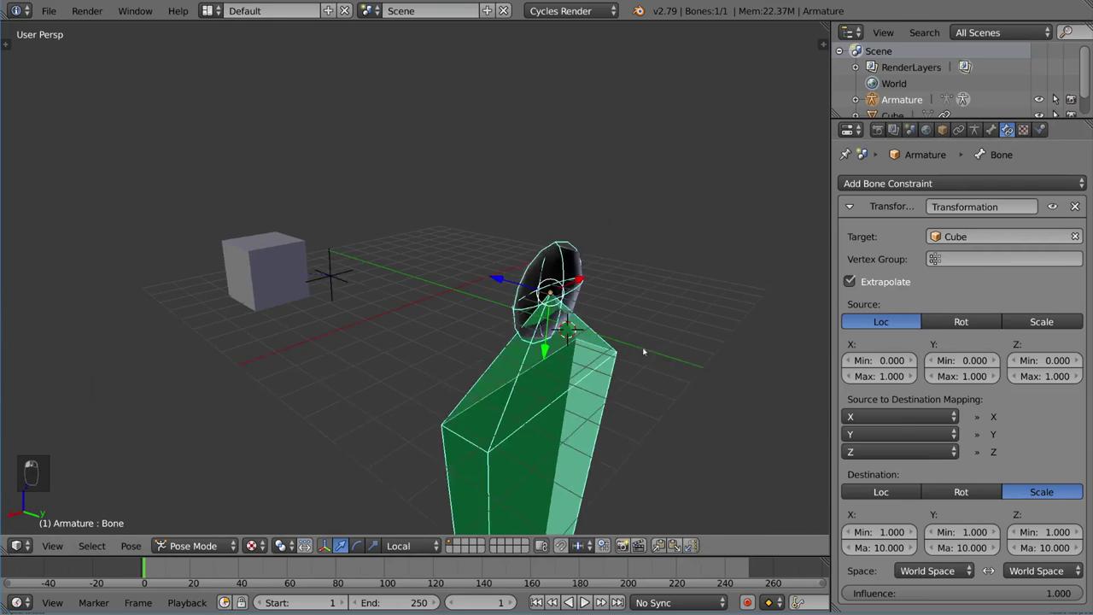
pyautogui.rightClick(335, 278)
pyautogui.press('g')
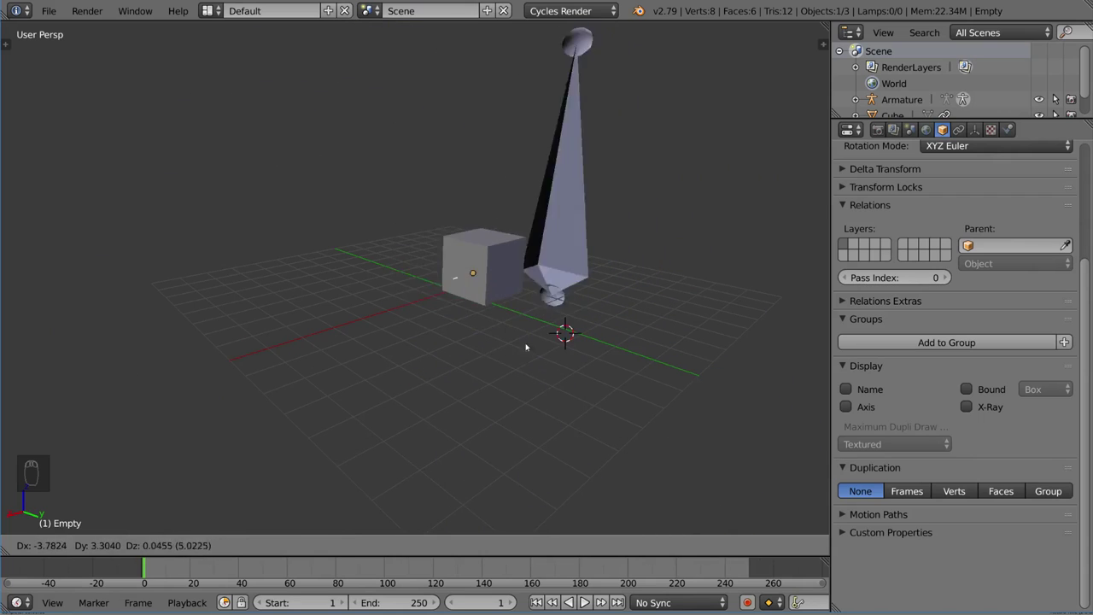
pyautogui.click(562, 333)
pyautogui.moveTo(562, 332); pyautogui.dragTo(569, 279, button='middle')
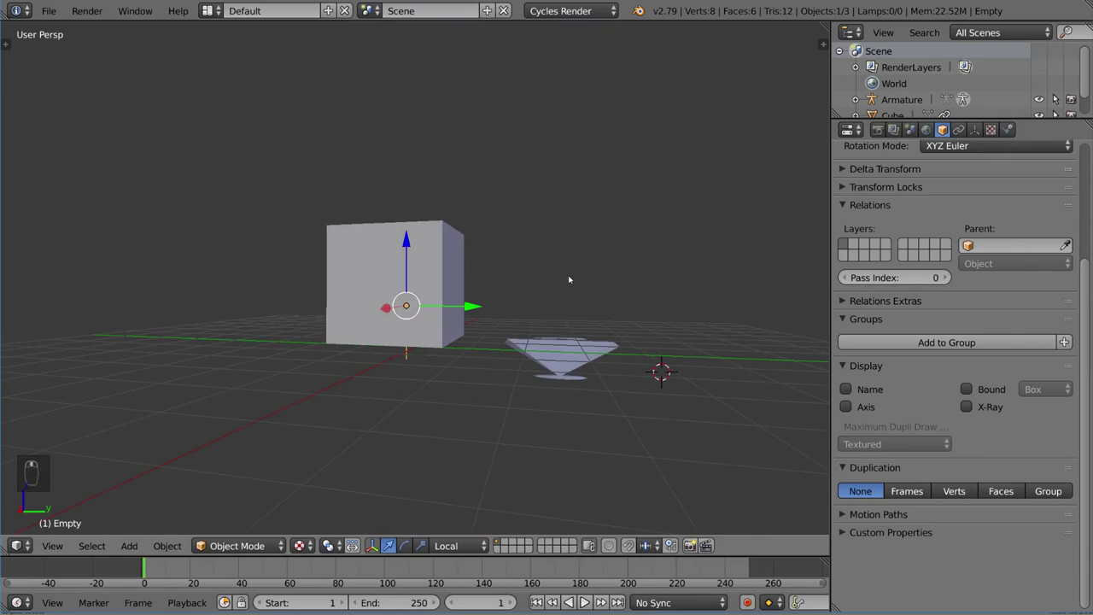